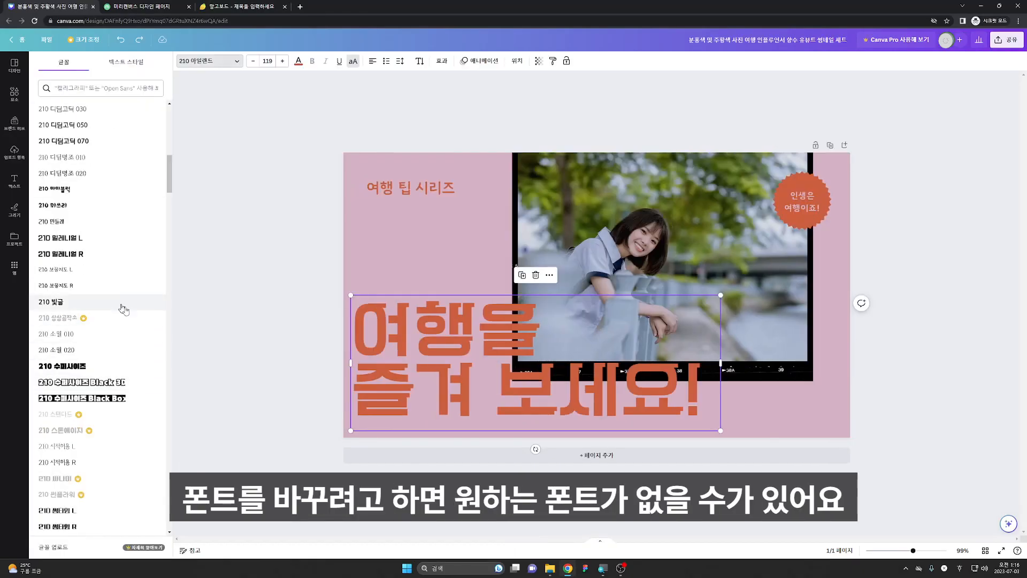
# Apply a different font from the font list to the selected headline text in the Canva design
pyautogui.click(58, 326)
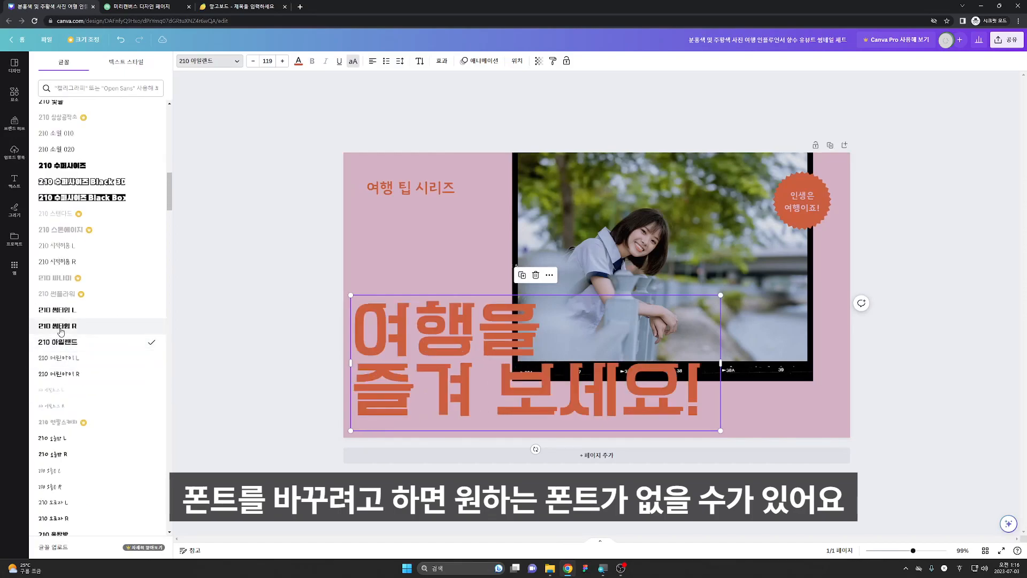
pyautogui.scroll(-3, 67, 395)
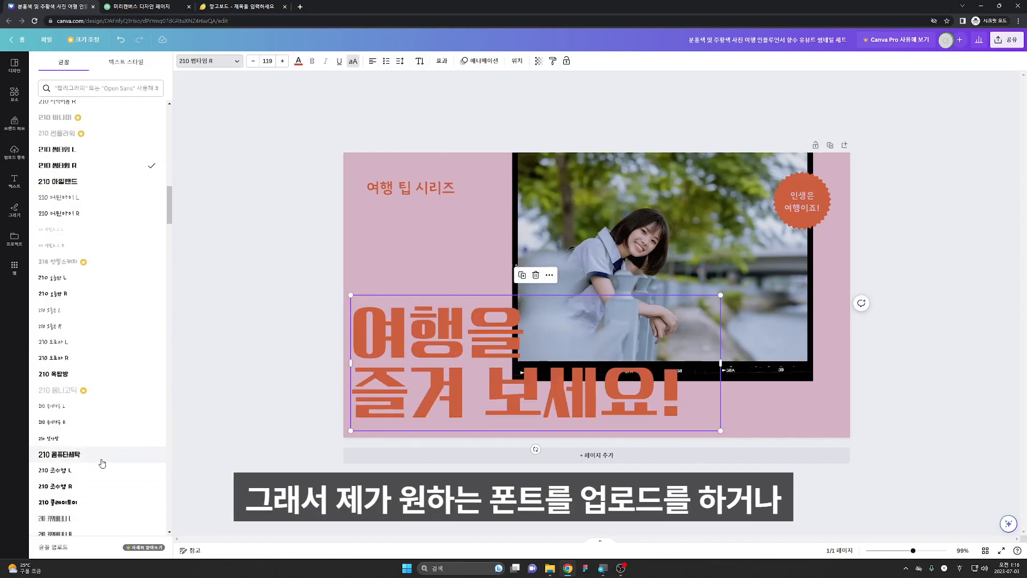
pyautogui.click(67, 546)
pyautogui.click(419, 384)
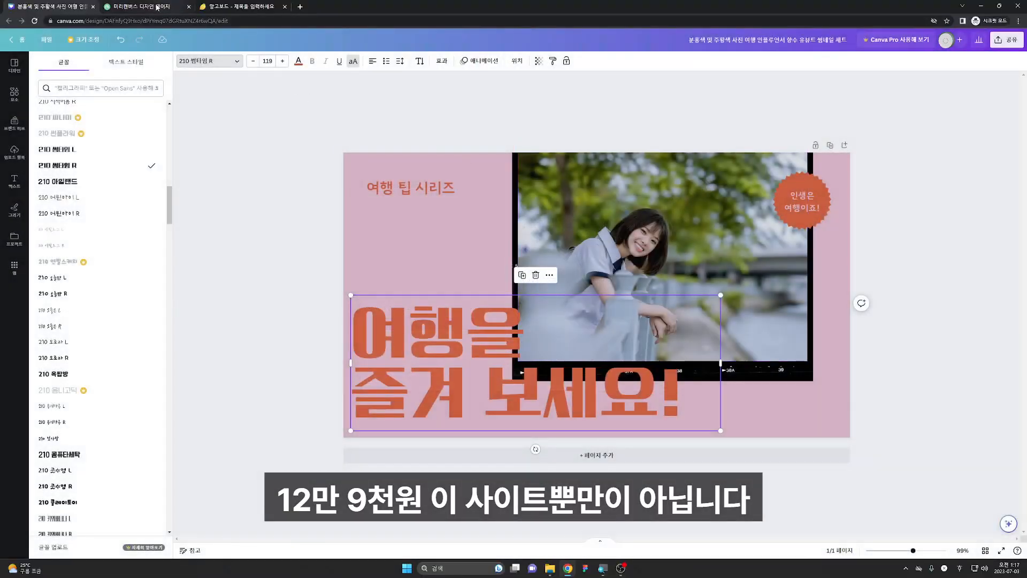
# Inspect the text and font options in the MiriCanvas and Mangoboard design tabs
pyautogui.click(157, 7)
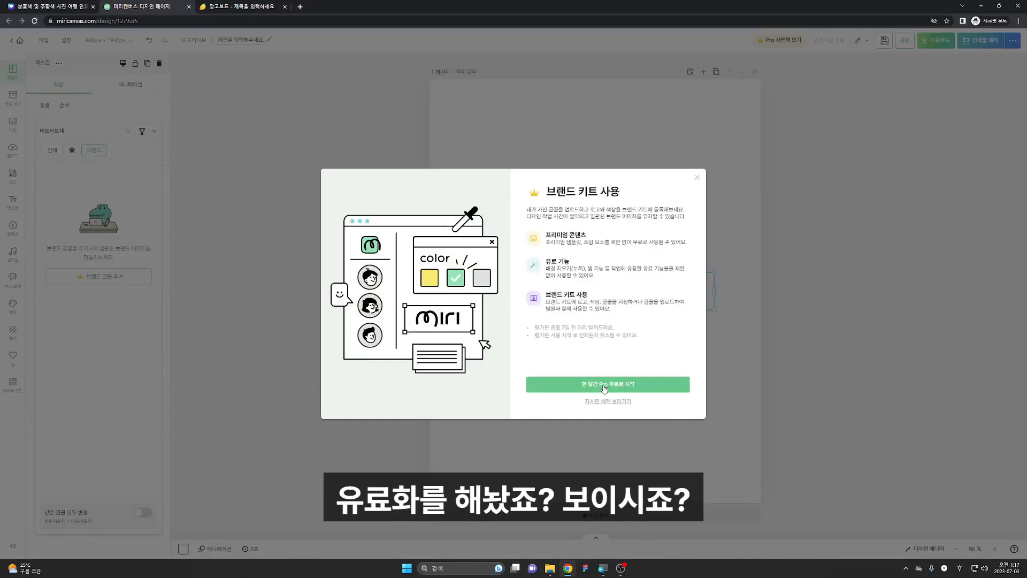
pyautogui.click(605, 386)
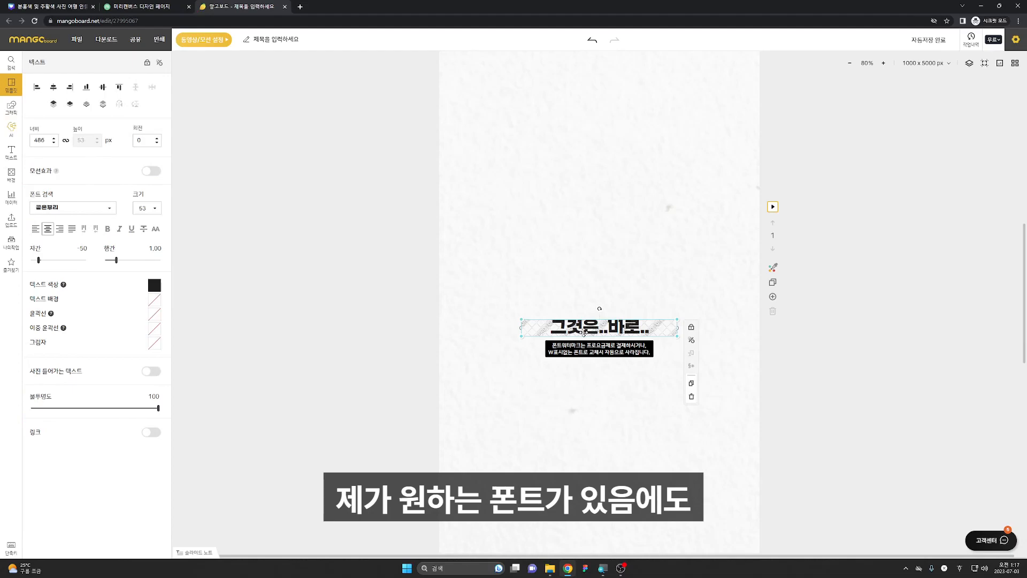
pyautogui.moveTo(563, 287); pyautogui.dragTo(593, 292)
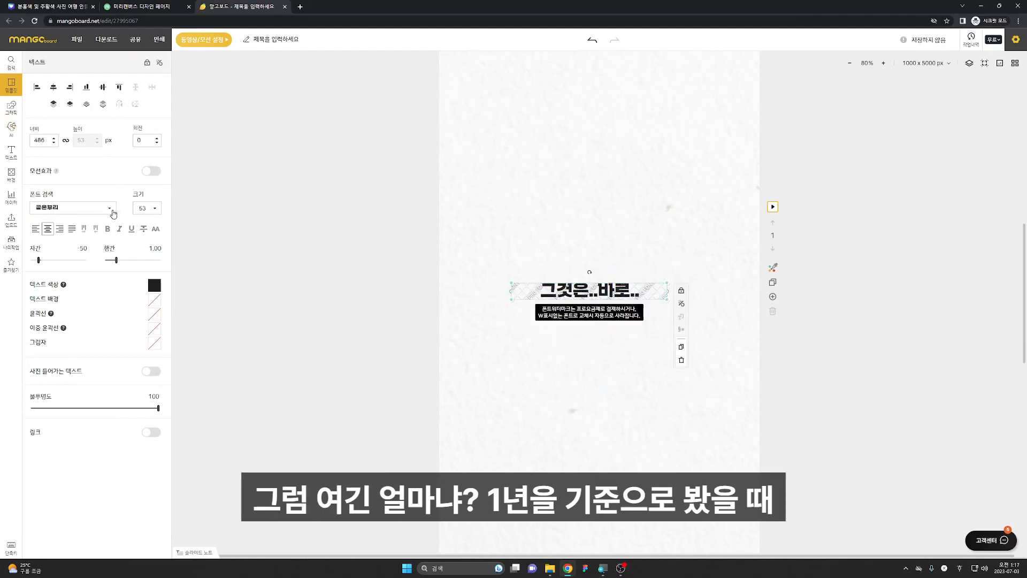
pyautogui.click(111, 210)
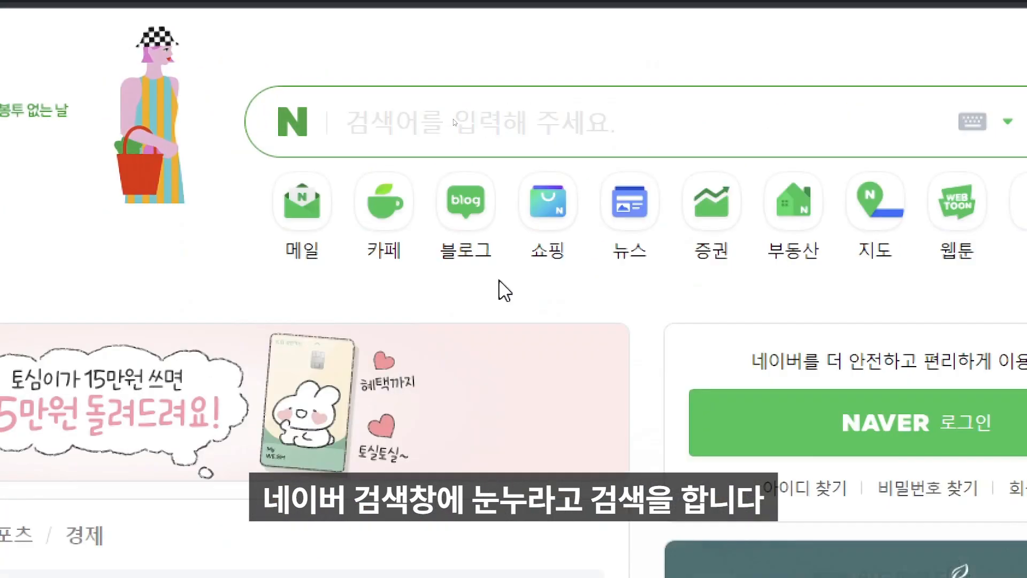
# Search Naver for 눈누 and open the Noonnu font site from the results
pyautogui.write('눈누')
pyautogui.press('Return')
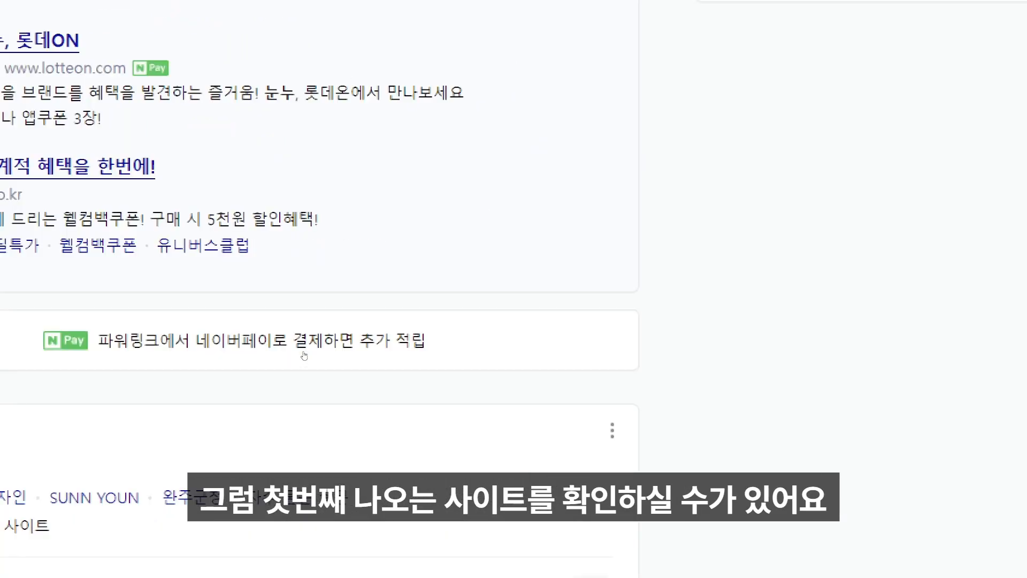
pyautogui.click(337, 330)
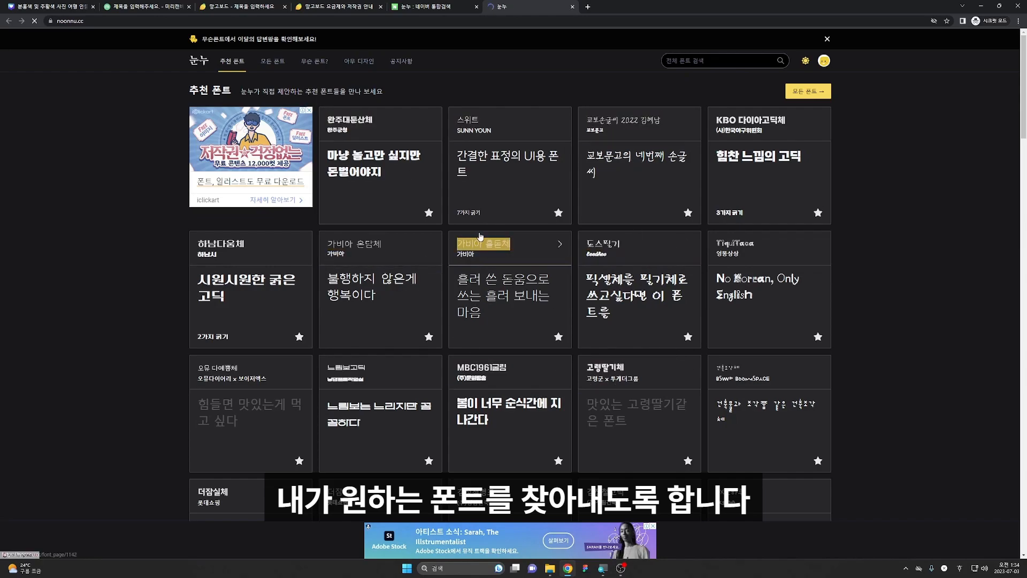
# Browse the recommended fonts and open the 롯데리아 촵땡겨체 page to review its licence
pyautogui.scroll(-7, 480, 236)
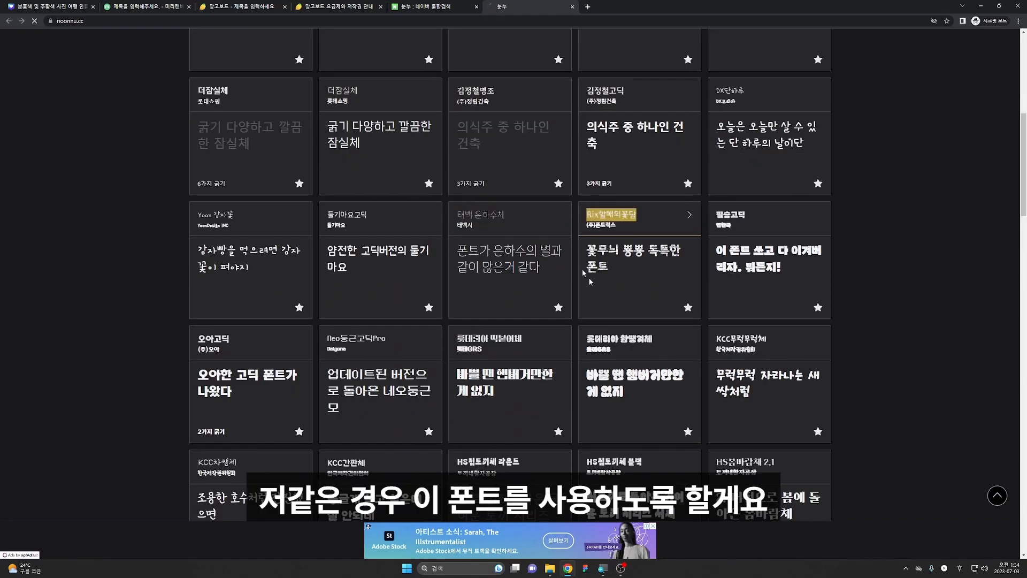
pyautogui.click(671, 341)
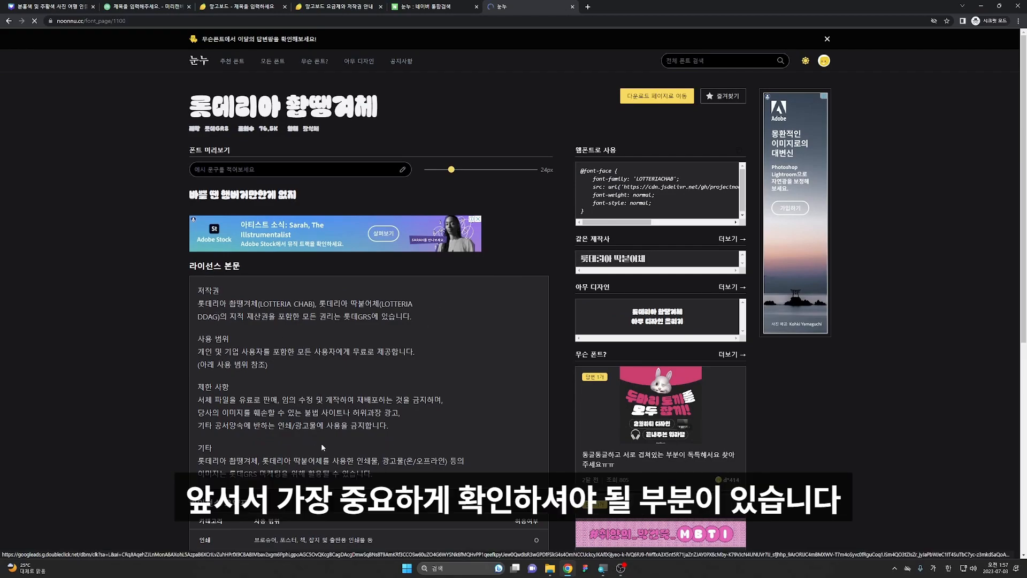
pyautogui.scroll(-3, 321, 445)
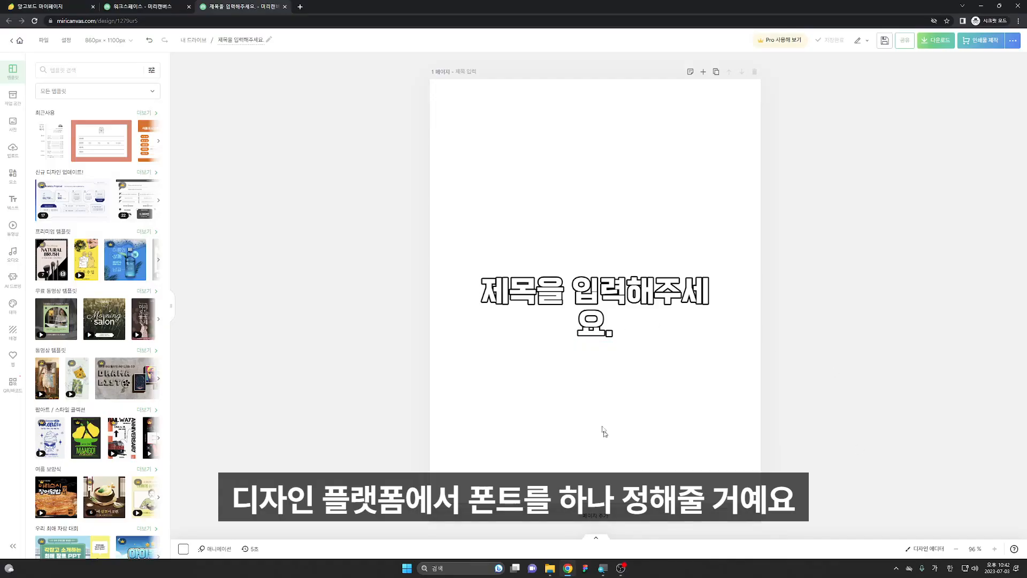
# Apply the 비트비트체 font to the title text in the MiriCanvas design
pyautogui.click(596, 300)
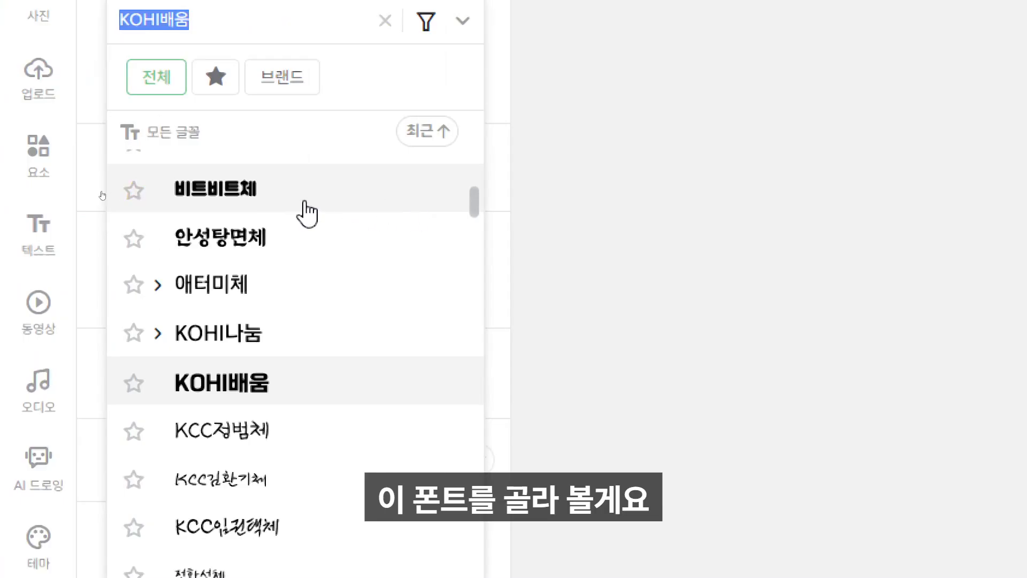
pyautogui.click(330, 207)
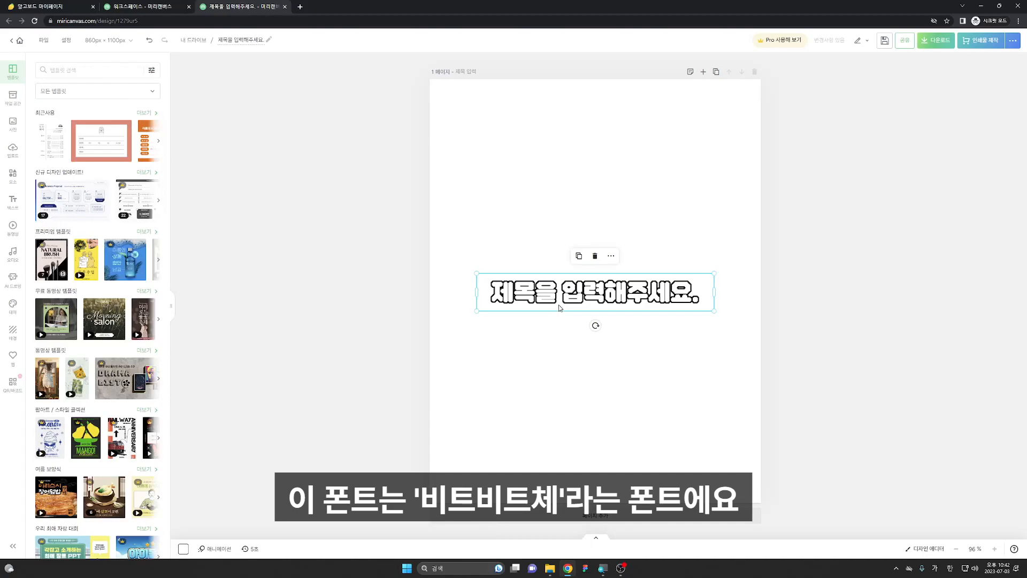
pyautogui.click(562, 305)
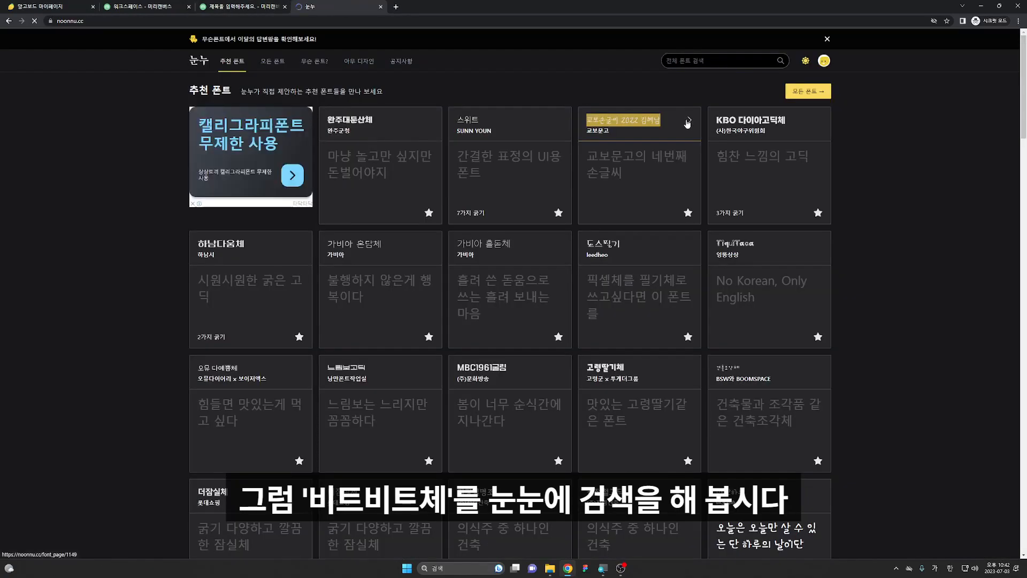
# Search Noonnu for 비트비트체 and open its font page
pyautogui.click(695, 64)
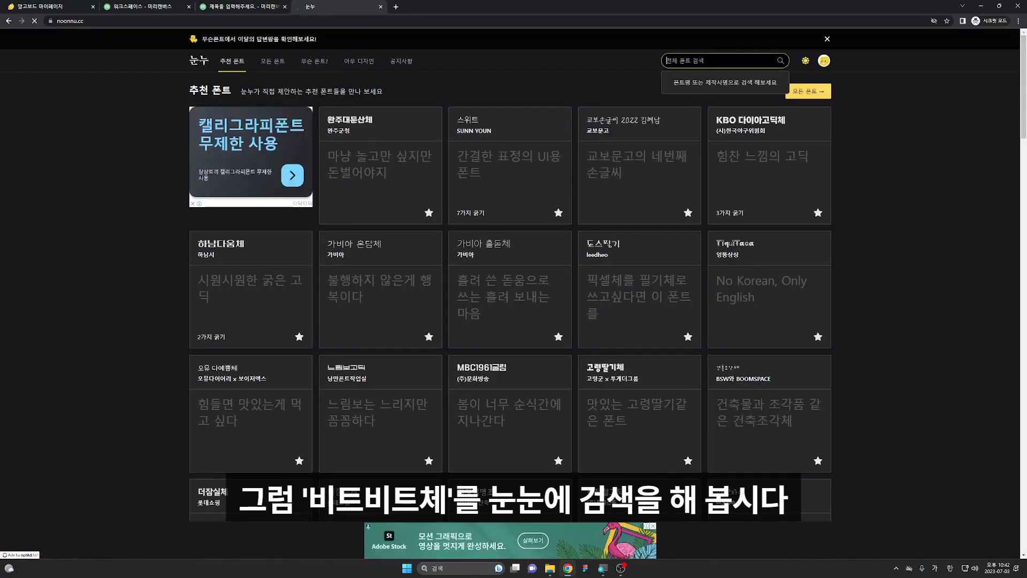
pyautogui.write('비트비트체')
pyautogui.press('Return')
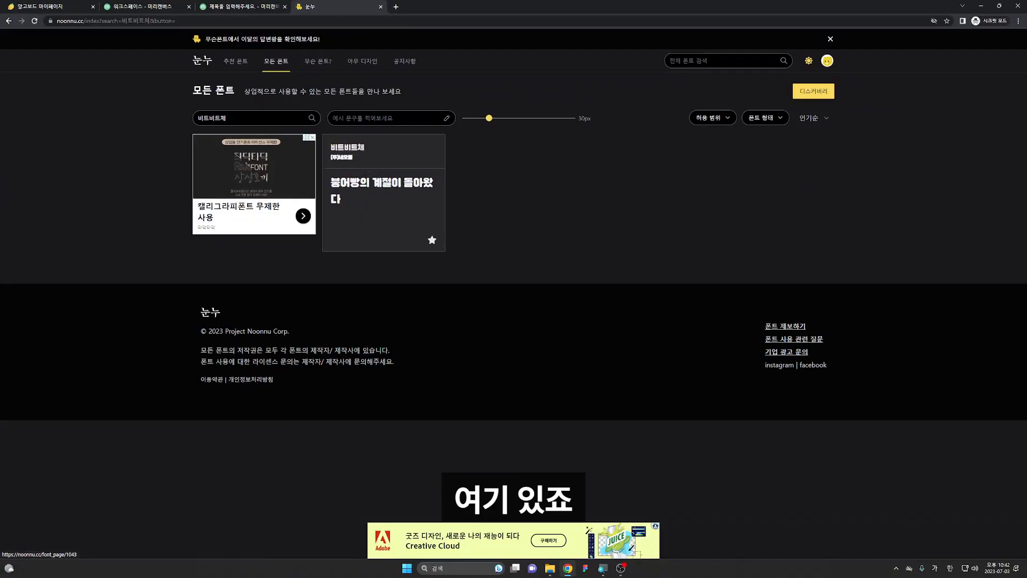
pyautogui.click(344, 160)
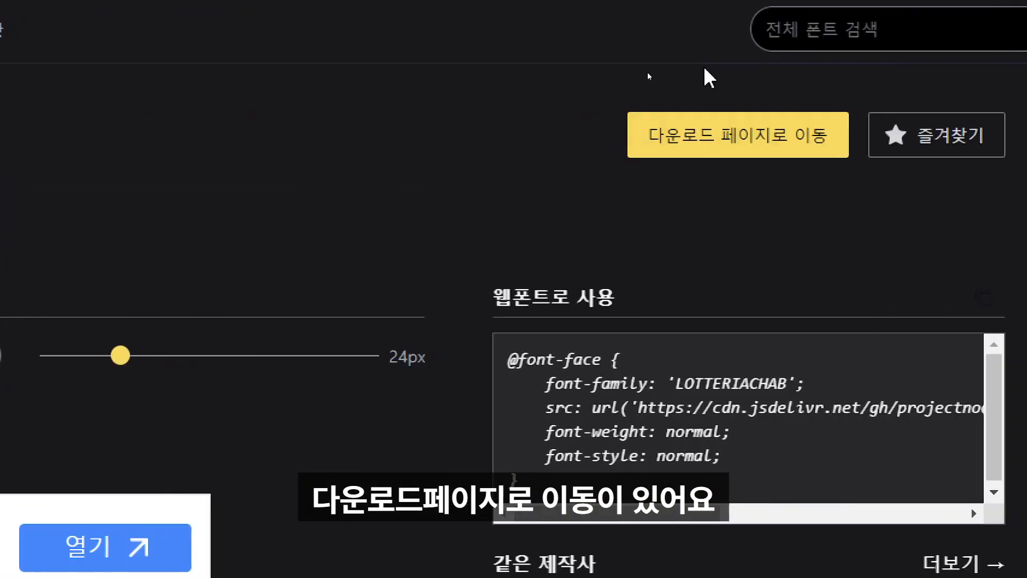
# Go to the font's download page on the maker's site and download the TTF version
pyautogui.click(701, 136)
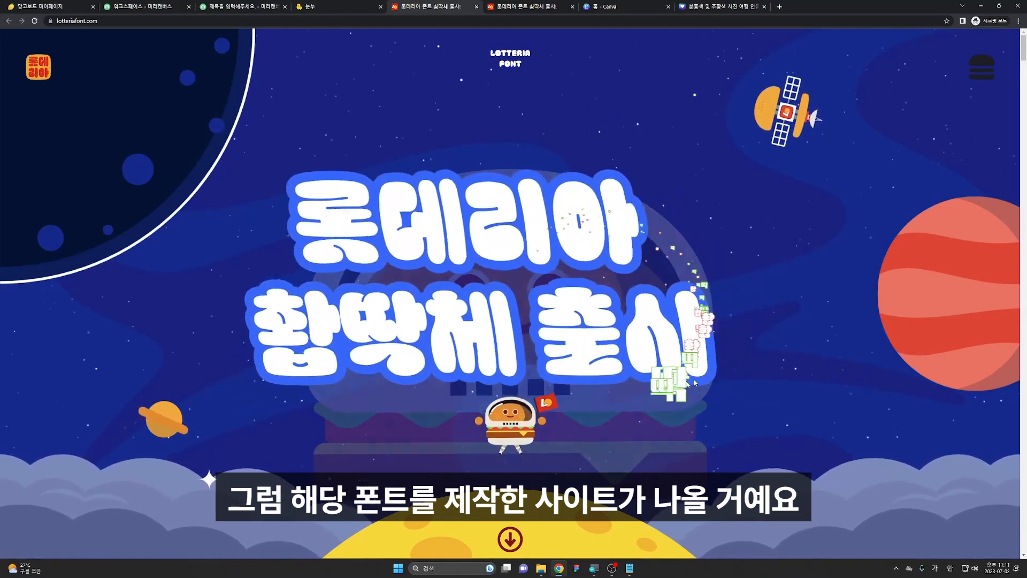
pyautogui.scroll(-8, 470, 278)
pyautogui.scroll(-10, 470, 278)
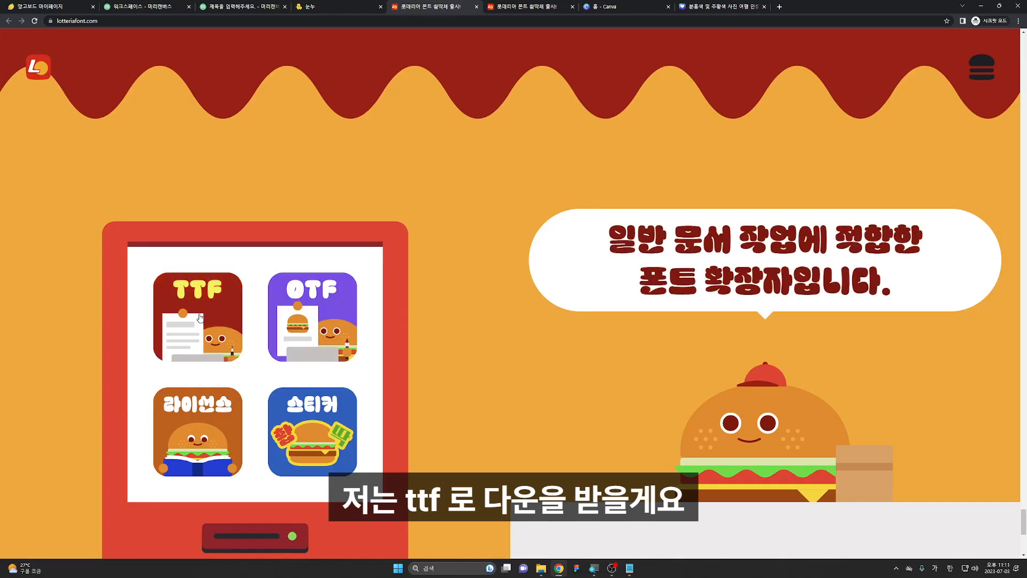
pyautogui.click(217, 300)
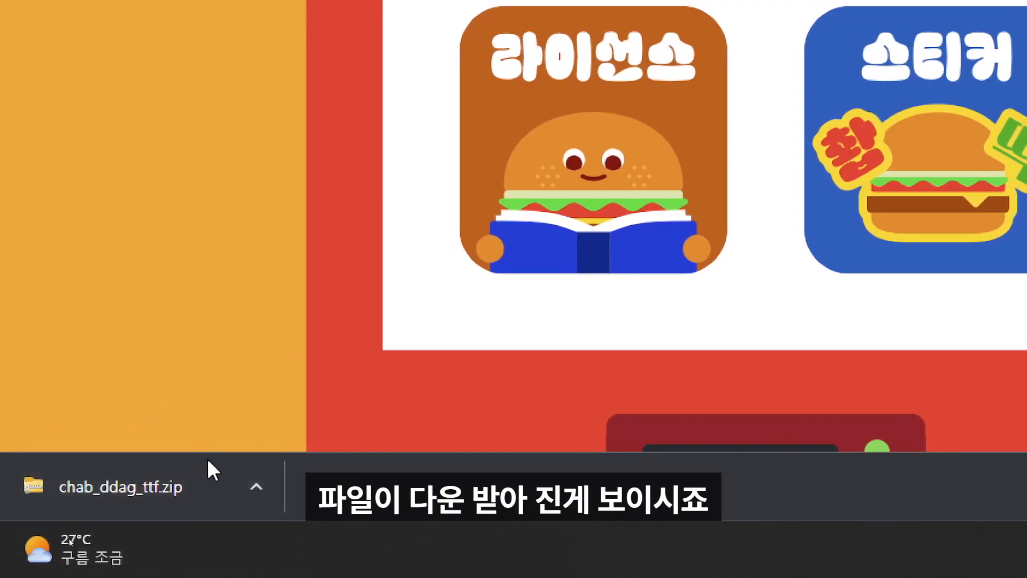
# Open the downloaded chab_ddag_ttf archive, preview the fonts, and install the chab font
pyautogui.click(283, 494)
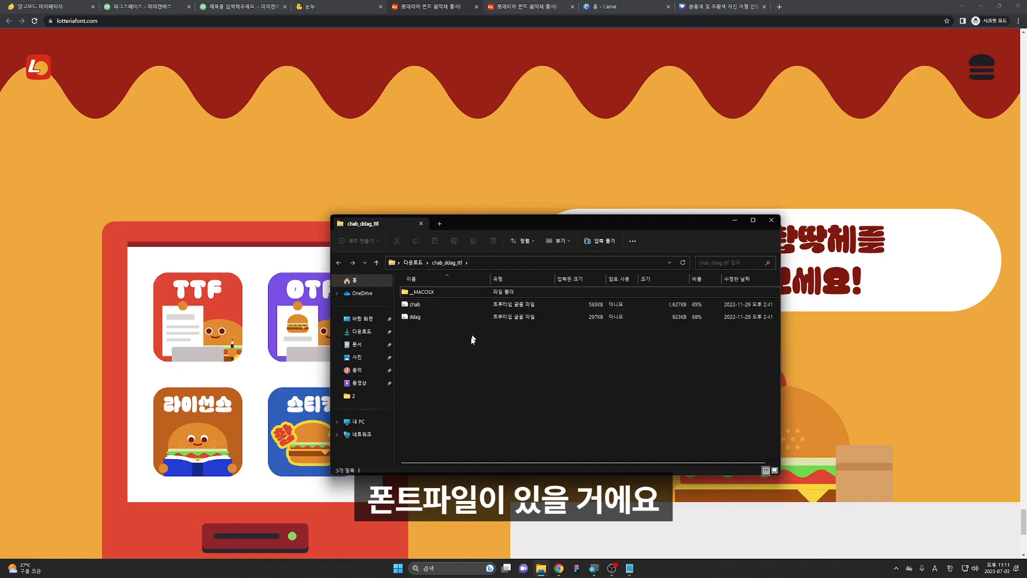
pyautogui.doubleClick(471, 313)
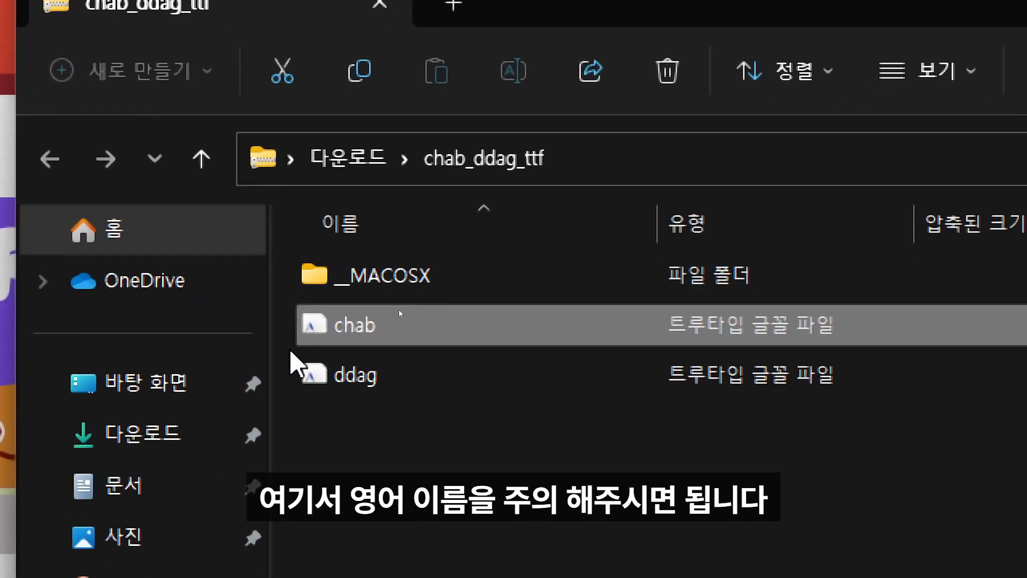
pyautogui.keyDown('ctrl'); pyautogui.click(400, 381); pyautogui.keyUp('ctrl')
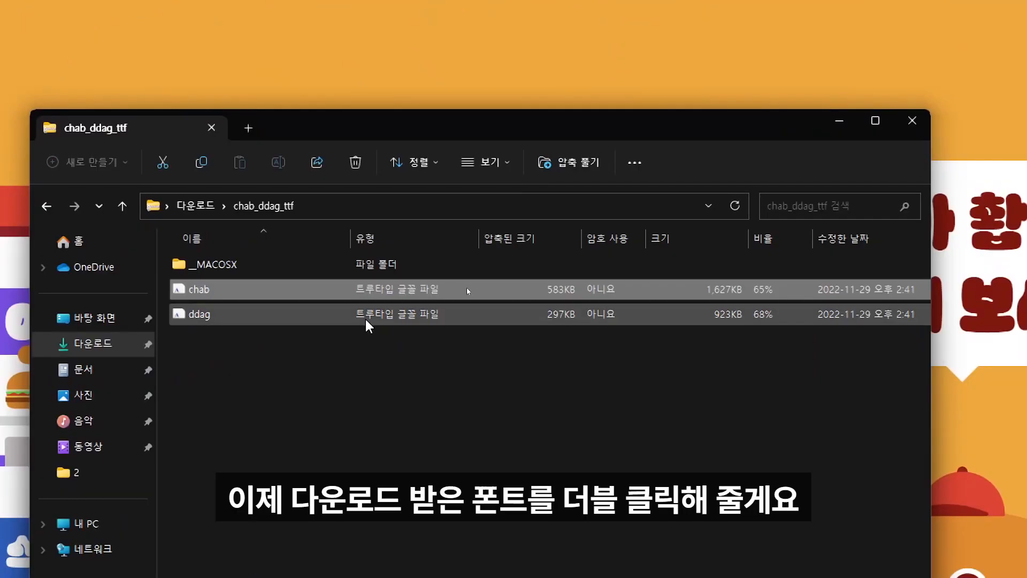
pyautogui.click(353, 346)
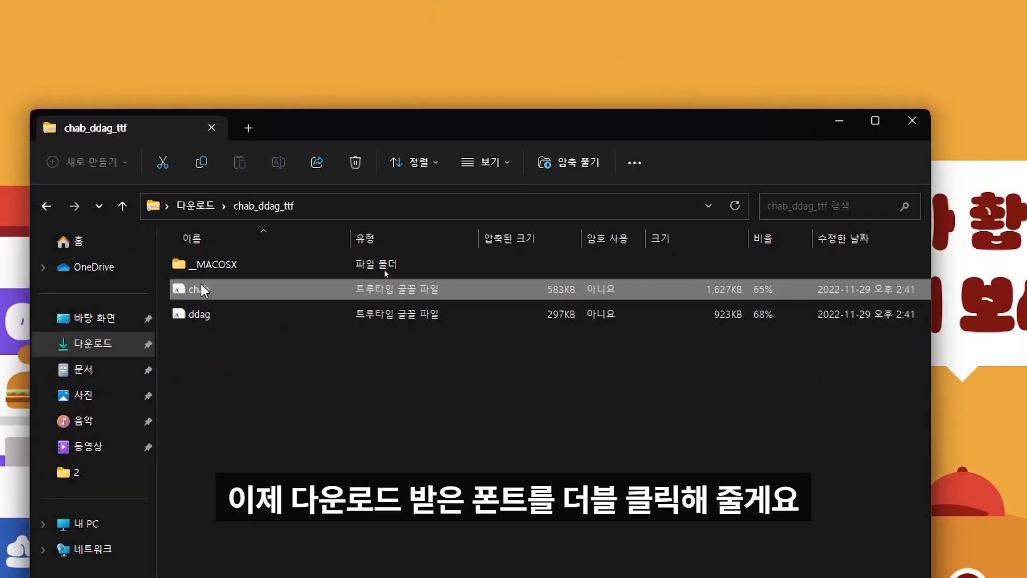
pyautogui.doubleClick(200, 289)
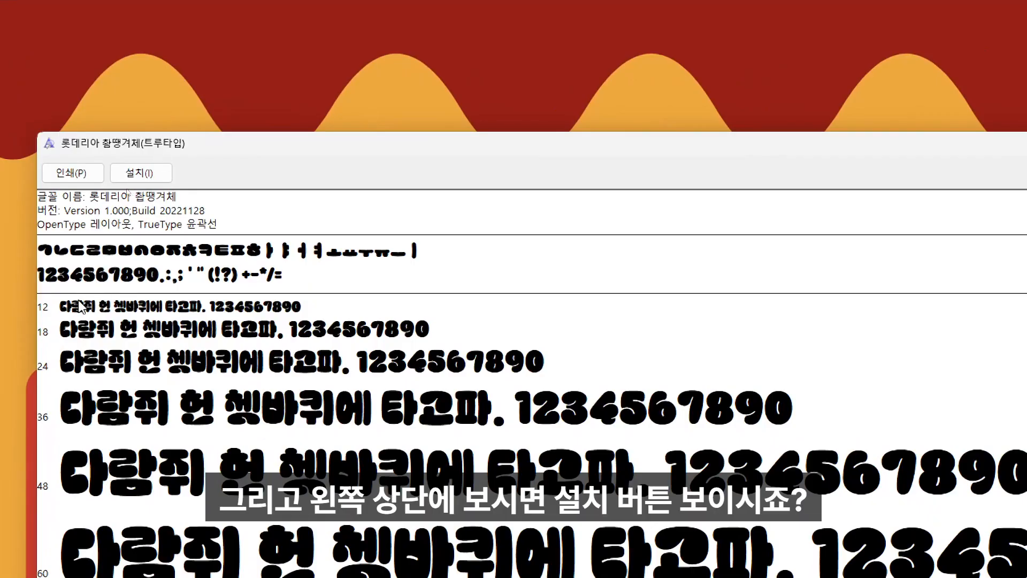
pyautogui.click(140, 172)
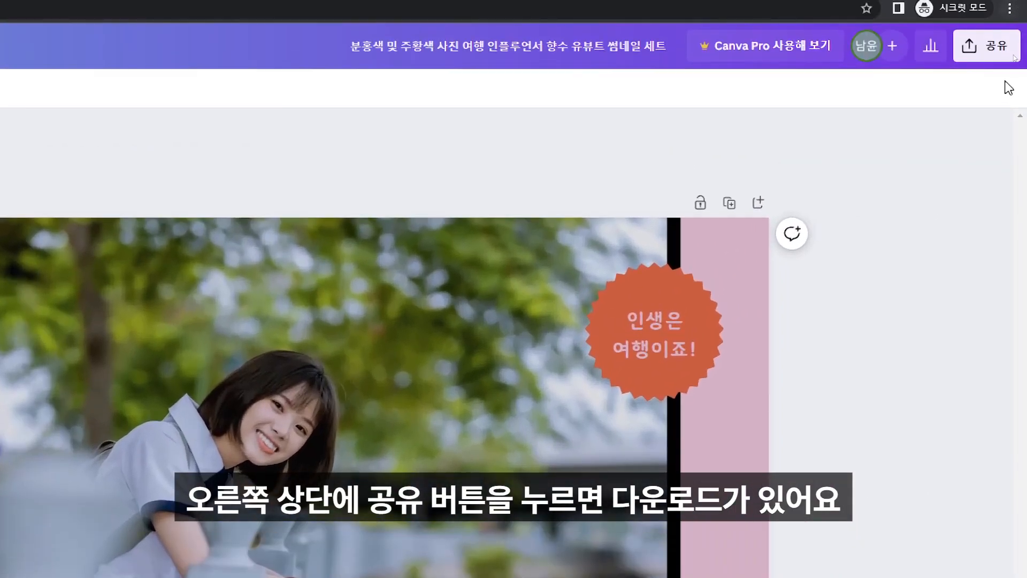
# Download the Canva design as a PNG file
pyautogui.click(999, 40)
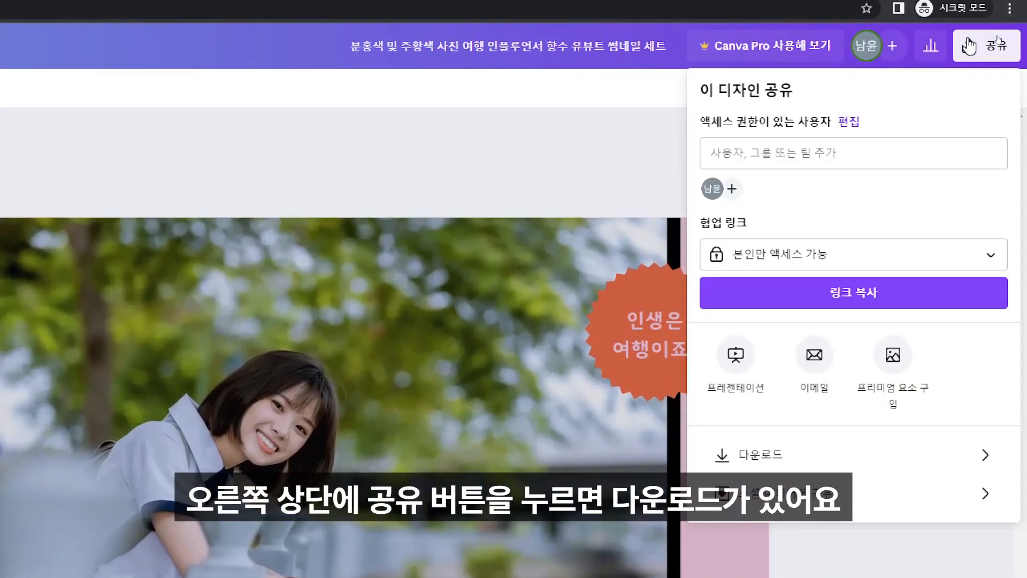
pyautogui.click(858, 463)
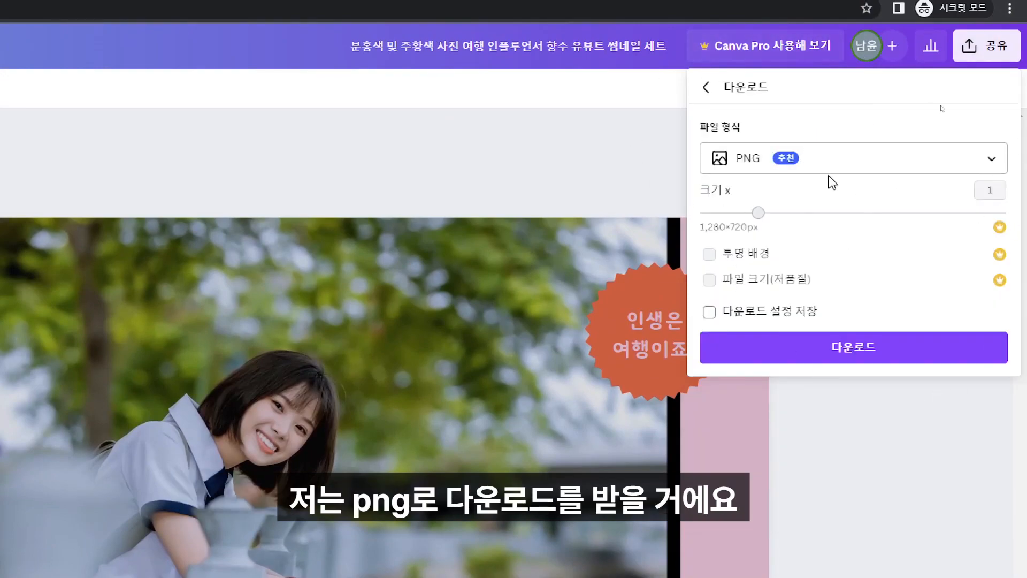
pyautogui.click(826, 349)
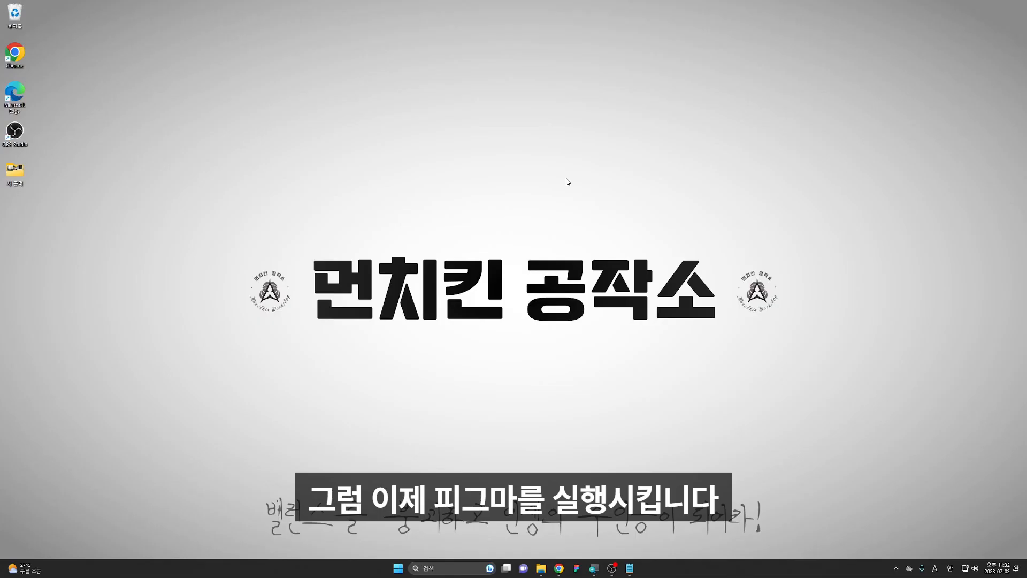
# Launch Figma and create a new design file in a restored-size window
pyautogui.click(574, 570)
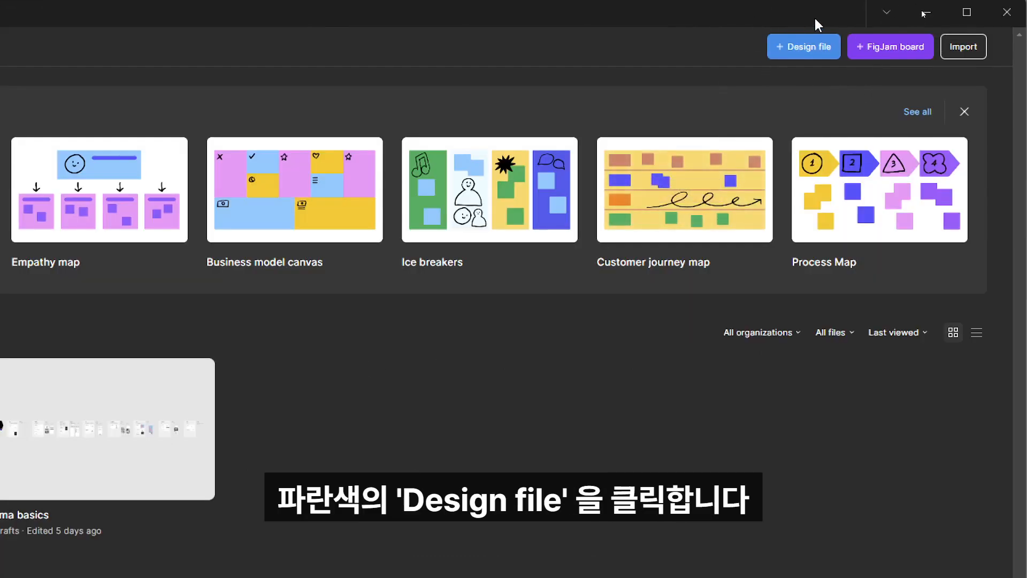
pyautogui.click(817, 46)
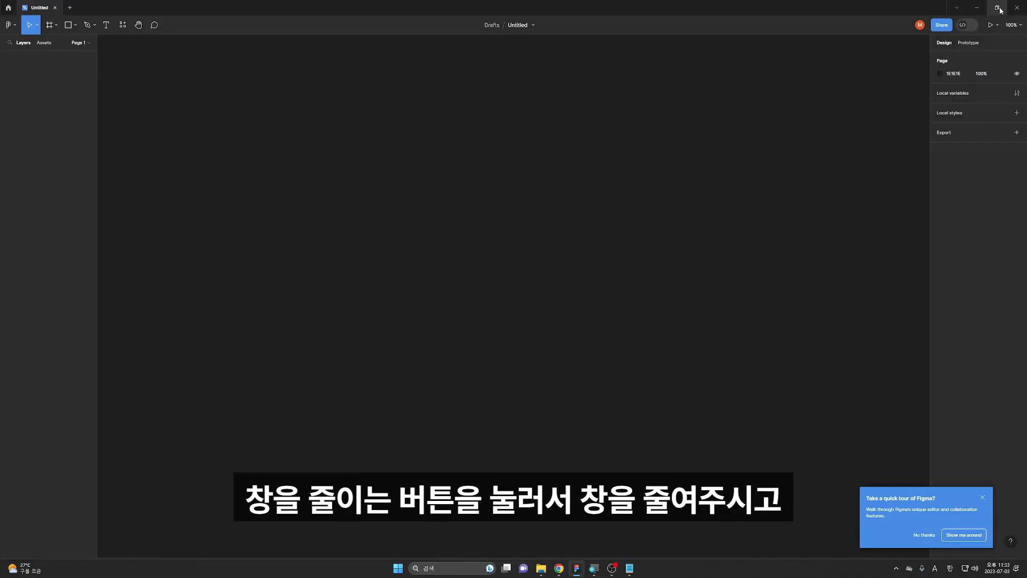
pyautogui.click(998, 7)
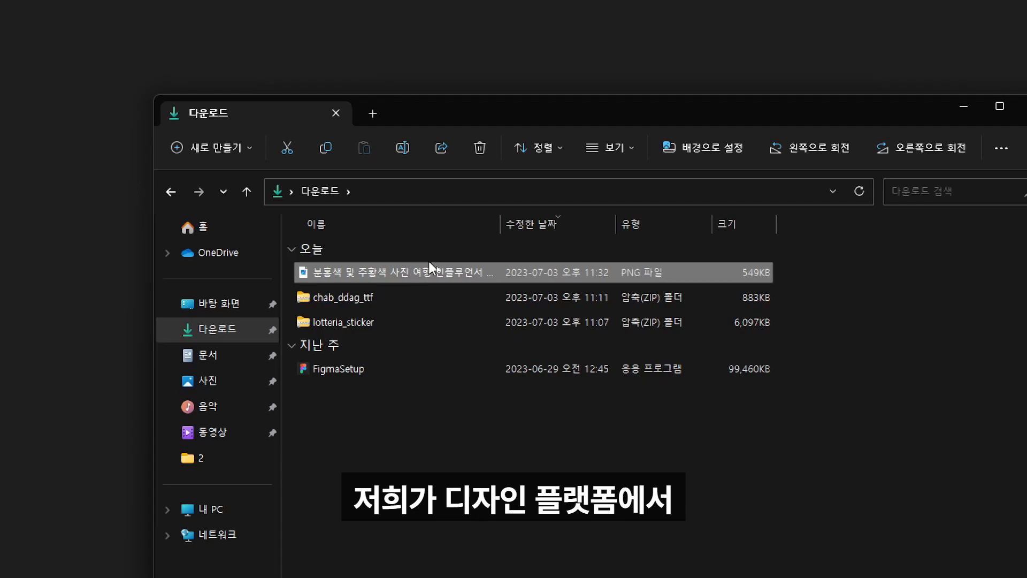
# Import the downloaded PNG image onto the Figma canvas from the Downloads folder
pyautogui.moveTo(412, 275); pyautogui.dragTo(497, 80)
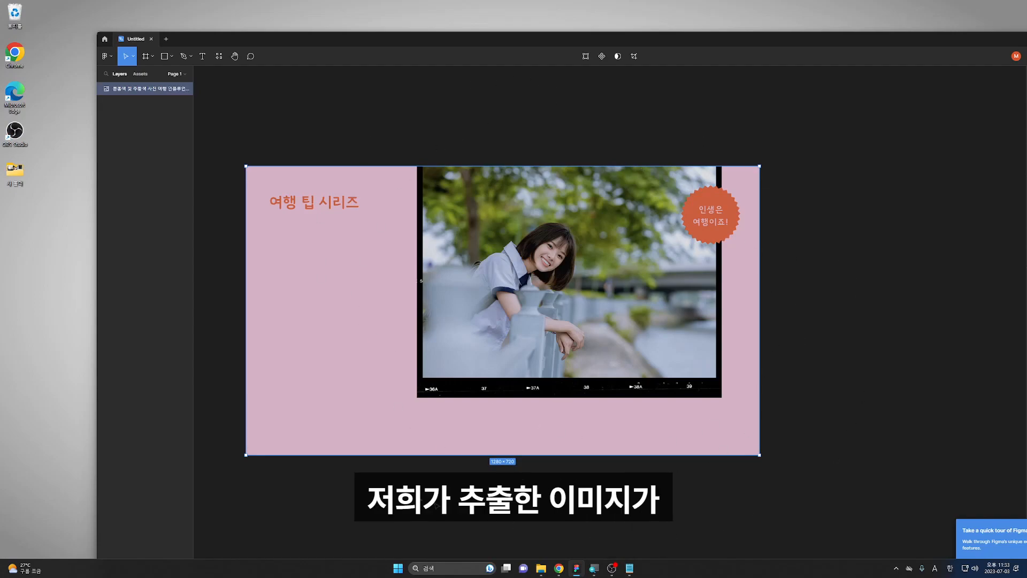
pyautogui.moveTo(700, 36); pyautogui.dragTo(599, 52)
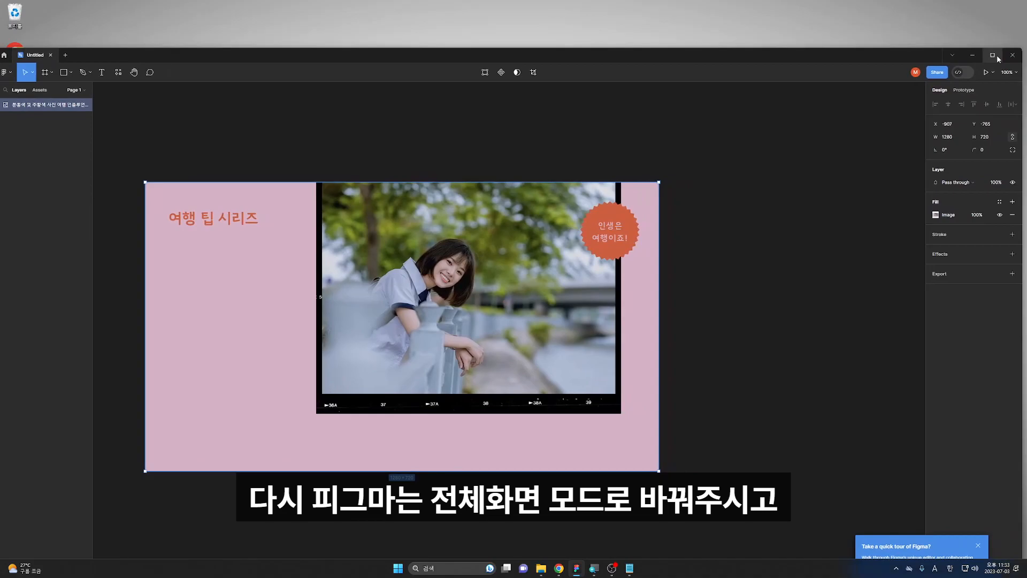
# Maximize the window and add a text box in the design's lower-left area reading 힐링 여행명소
pyautogui.click(993, 56)
pyautogui.press('Escape')
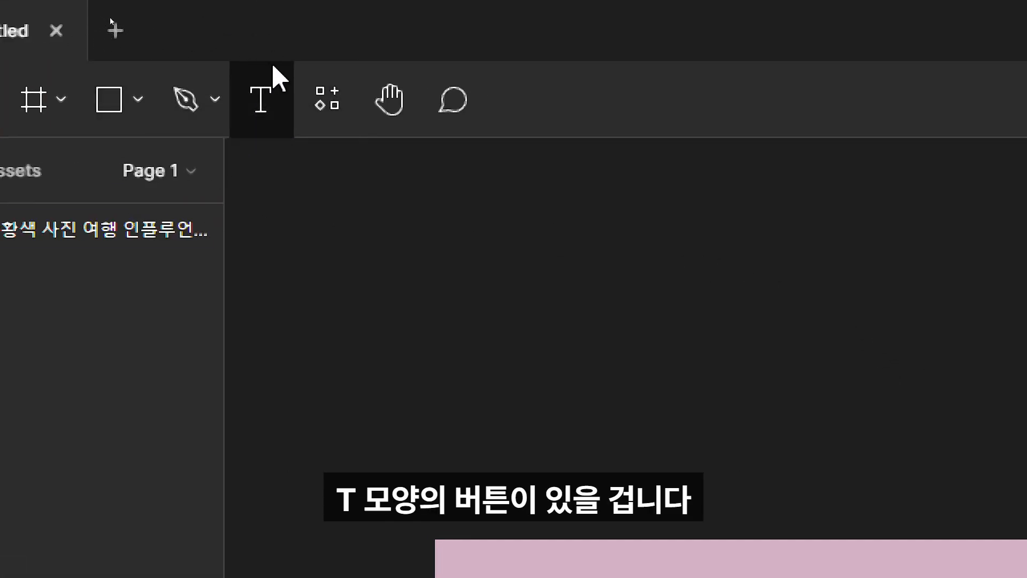
pyautogui.click(260, 100)
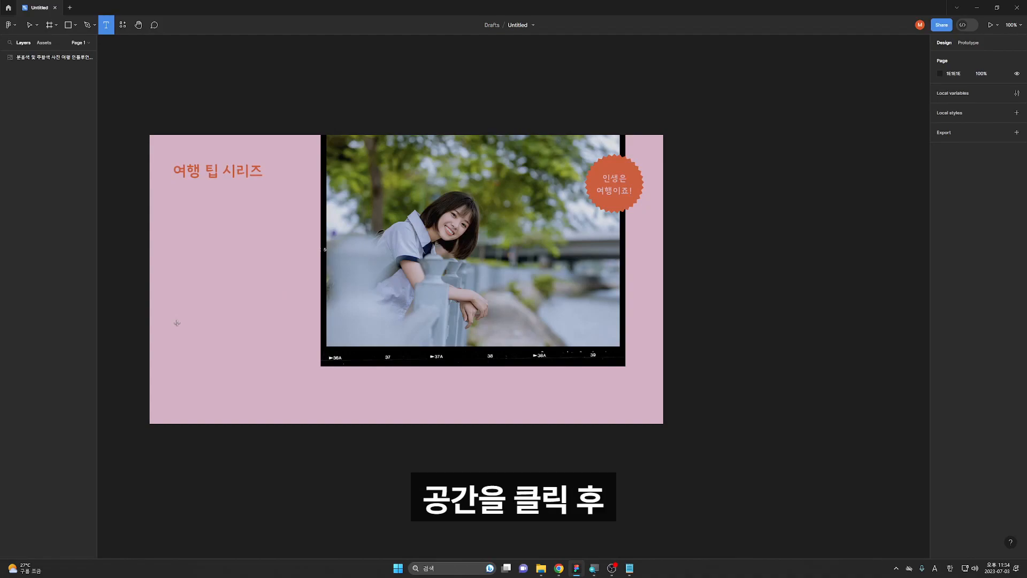
pyautogui.moveTo(177, 323); pyautogui.dragTo(377, 399)
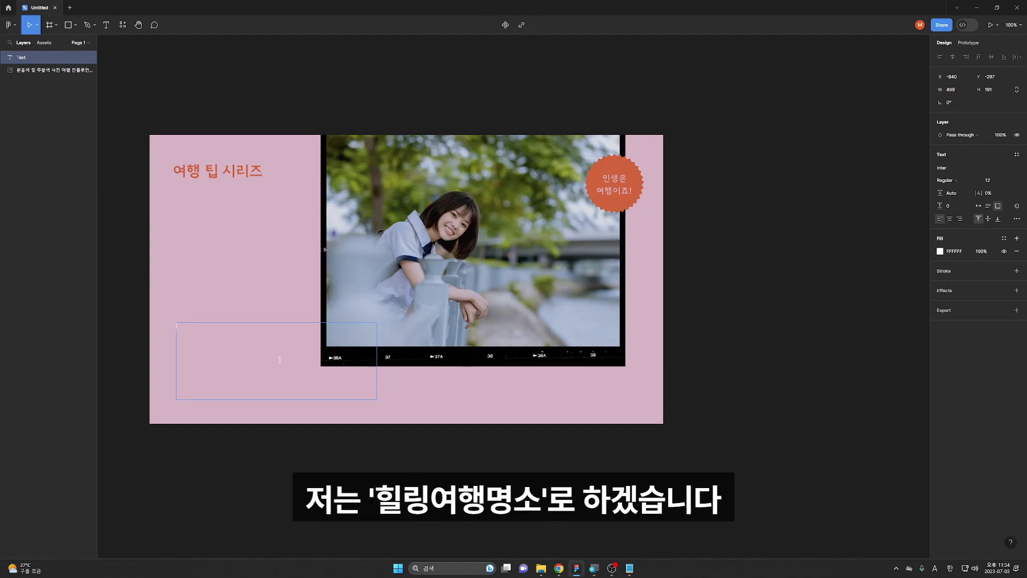
pyautogui.press('Hangul')
pyautogui.write('힐링 ')
pyautogui.write('여행명소')
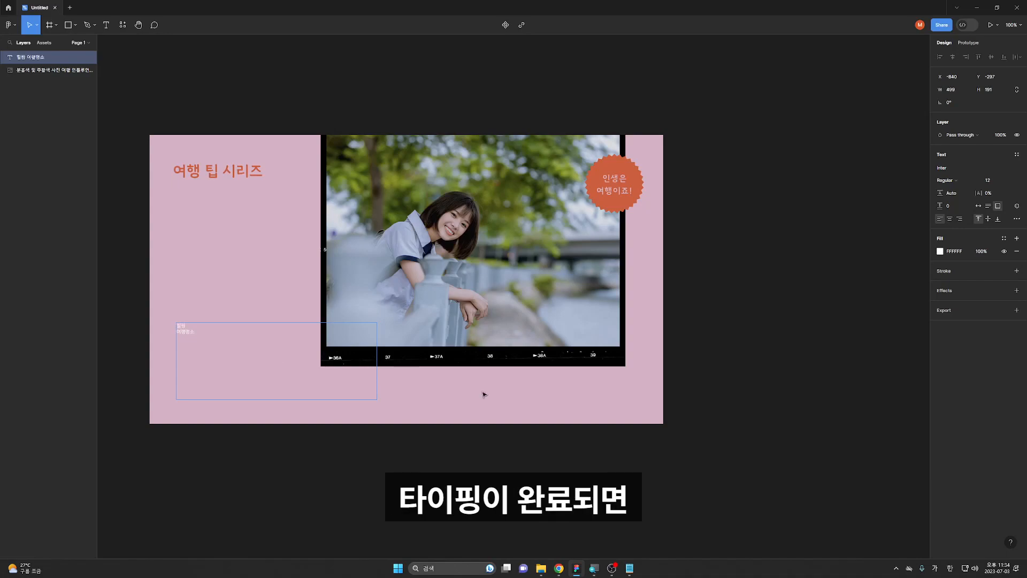
pyautogui.hotkey('ctrl', 'Return')
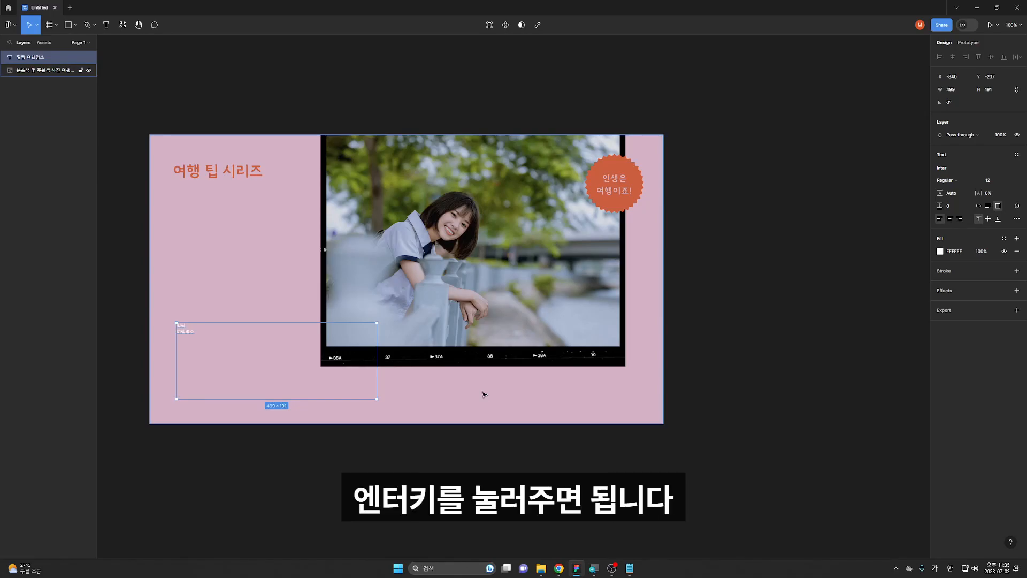
# Set the text's font size to 100 and switch it to auto width
pyautogui.keyDown('ctrl'); pyautogui.scroll(6, 134, 368); pyautogui.keyUp('ctrl')
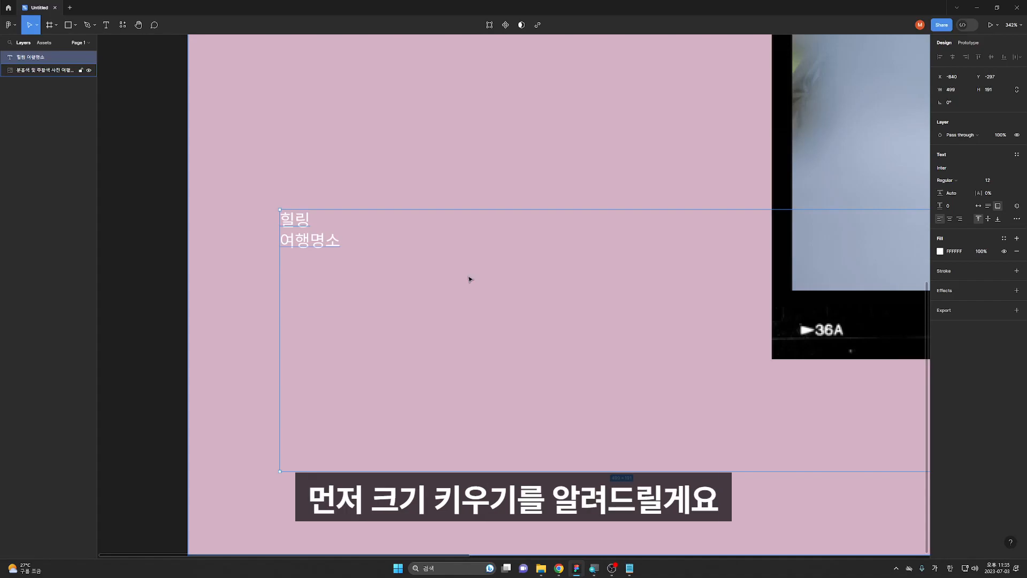
pyautogui.scroll(-5, 258, 456)
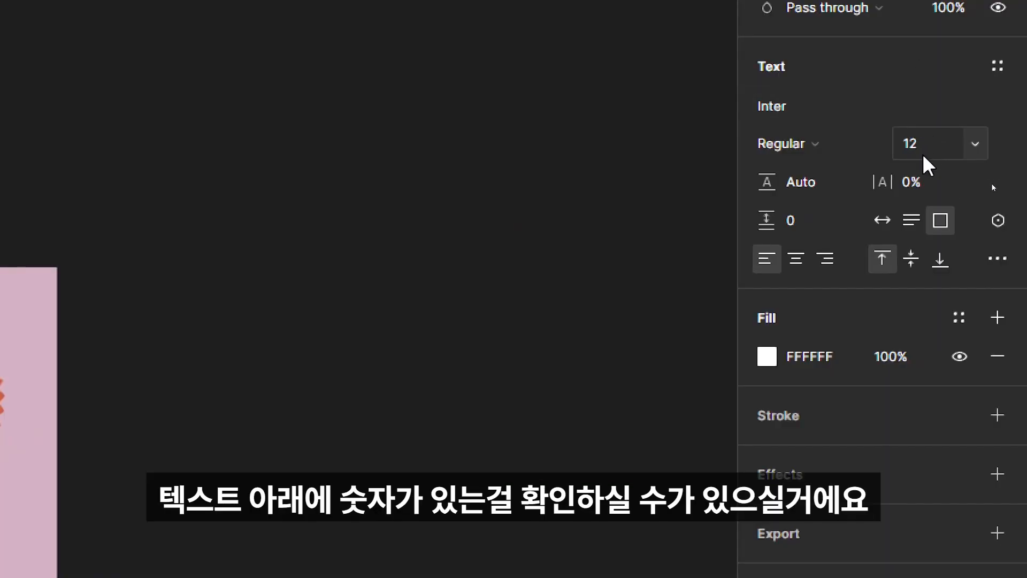
pyautogui.click(926, 156)
pyautogui.write('10')
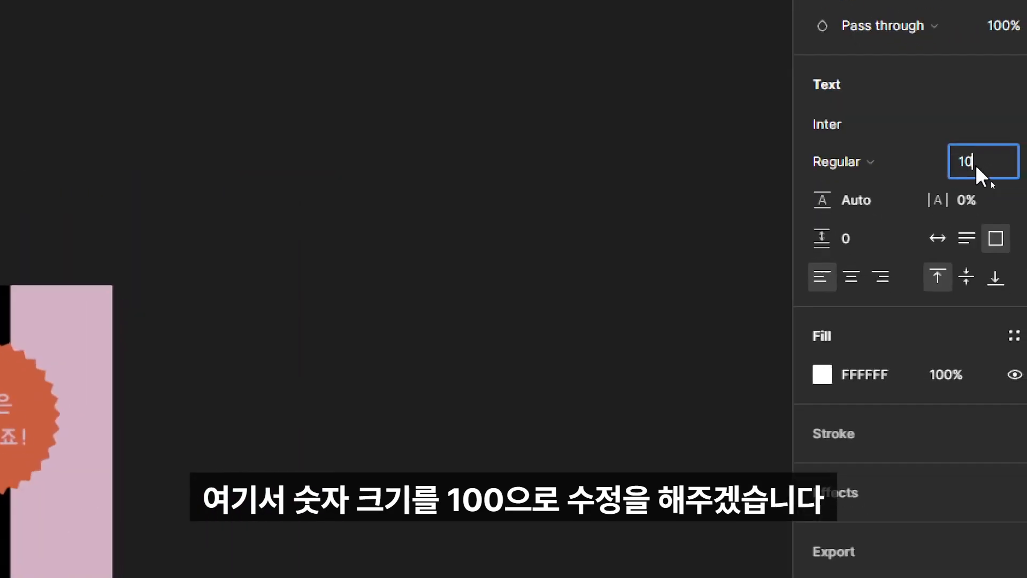
pyautogui.write('0')
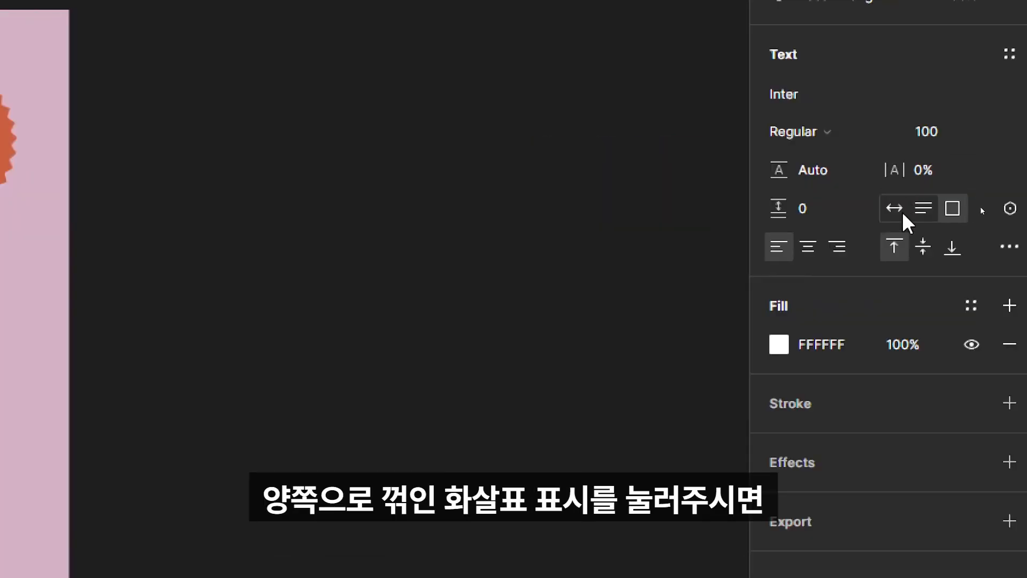
pyautogui.click(895, 209)
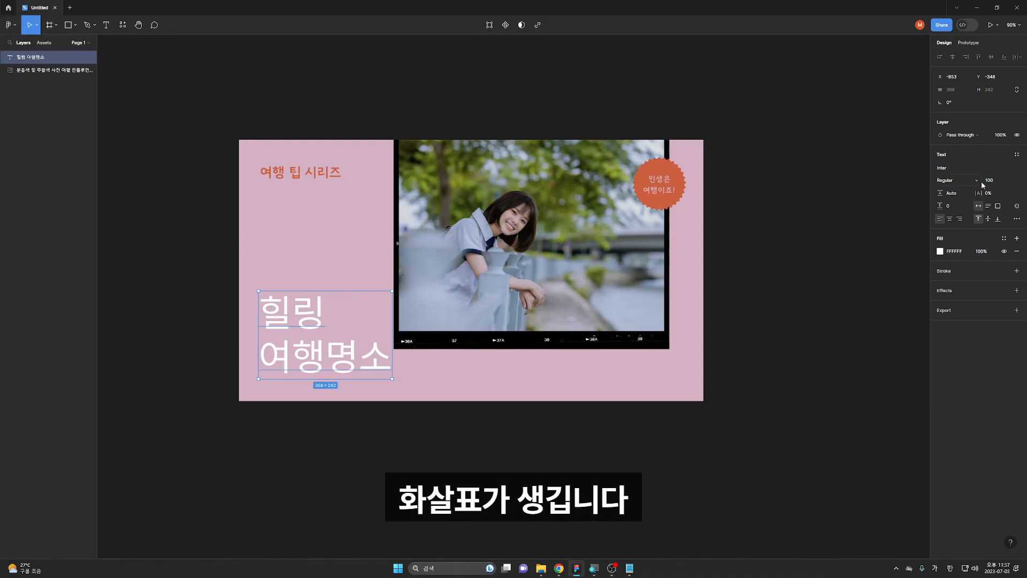
# Increase the font size to 150 and move the text up within the pink left area
pyautogui.moveTo(982, 180); pyautogui.dragTo(1003, 196)
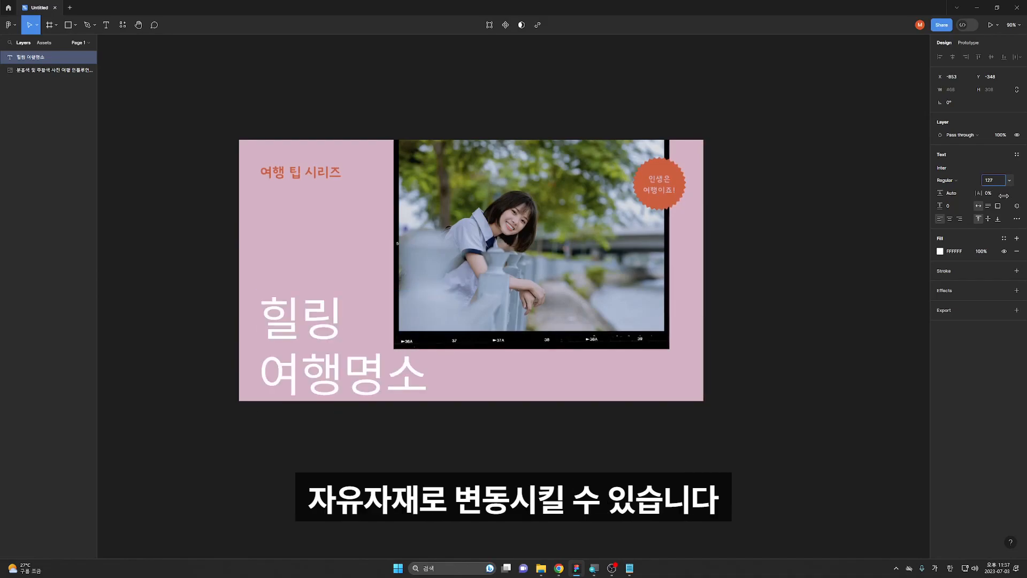
pyautogui.moveTo(1004, 196); pyautogui.dragTo(989, 187)
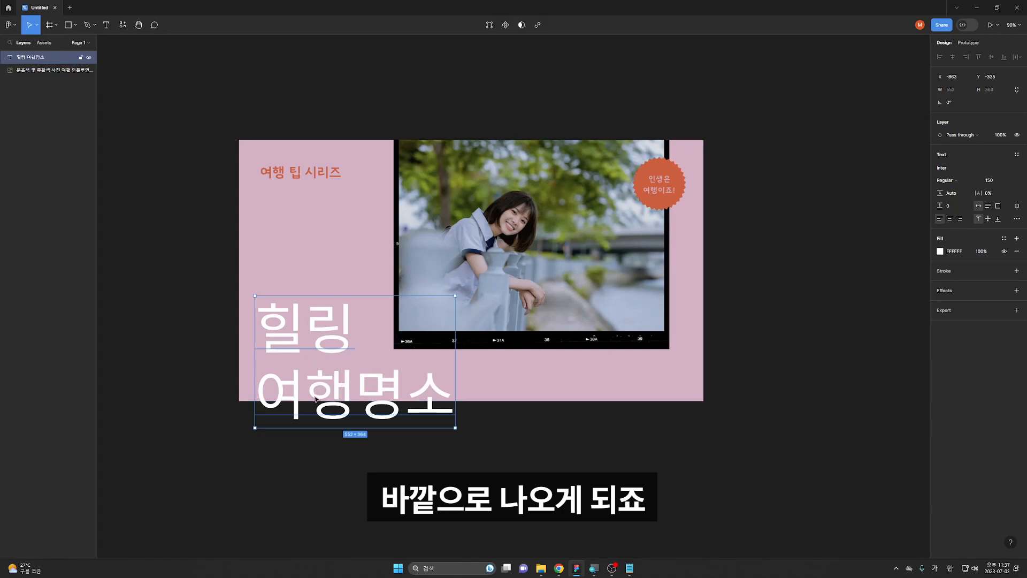
pyautogui.moveTo(336, 394); pyautogui.dragTo(327, 338)
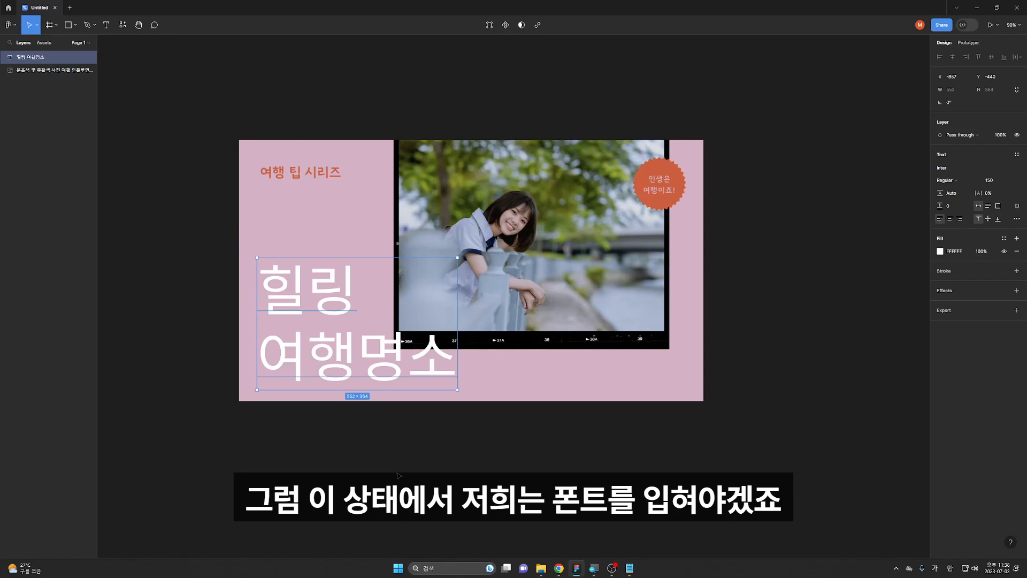
# Check the downloaded font folder's name, then change the text's font to LOTTERIA CHAB
pyautogui.hotkey('alt', 'Tab')
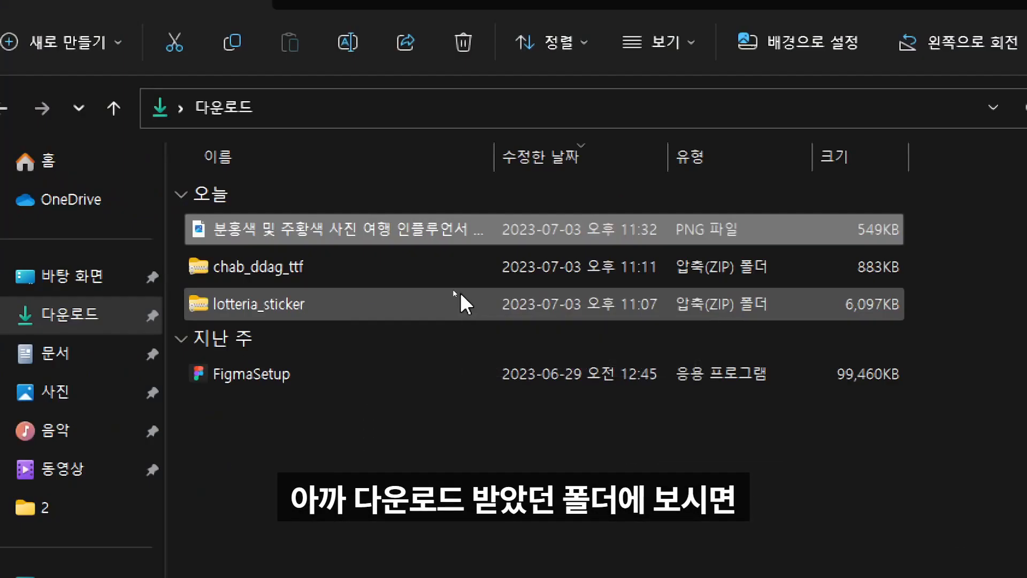
pyautogui.doubleClick(394, 284)
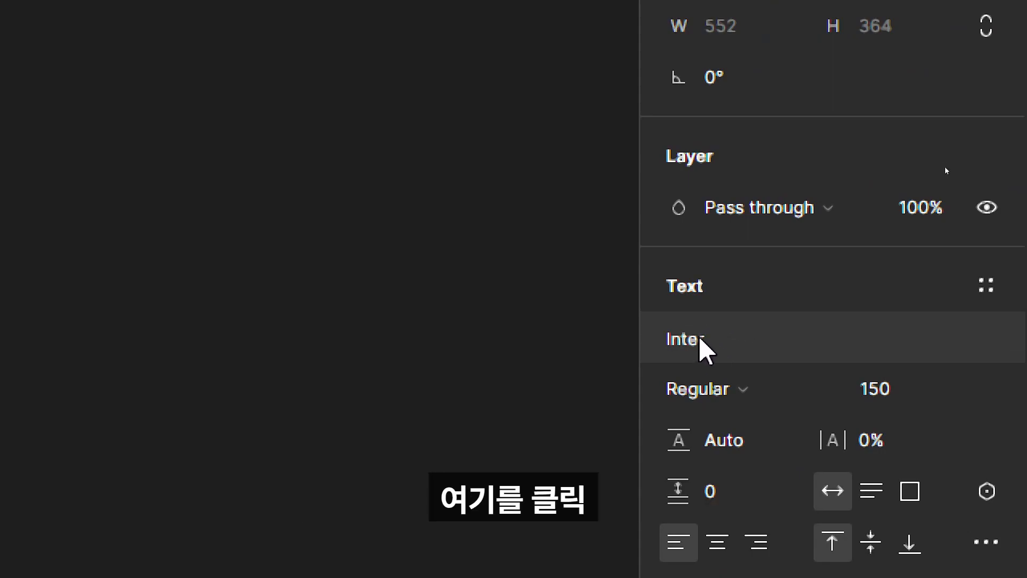
pyautogui.click(700, 342)
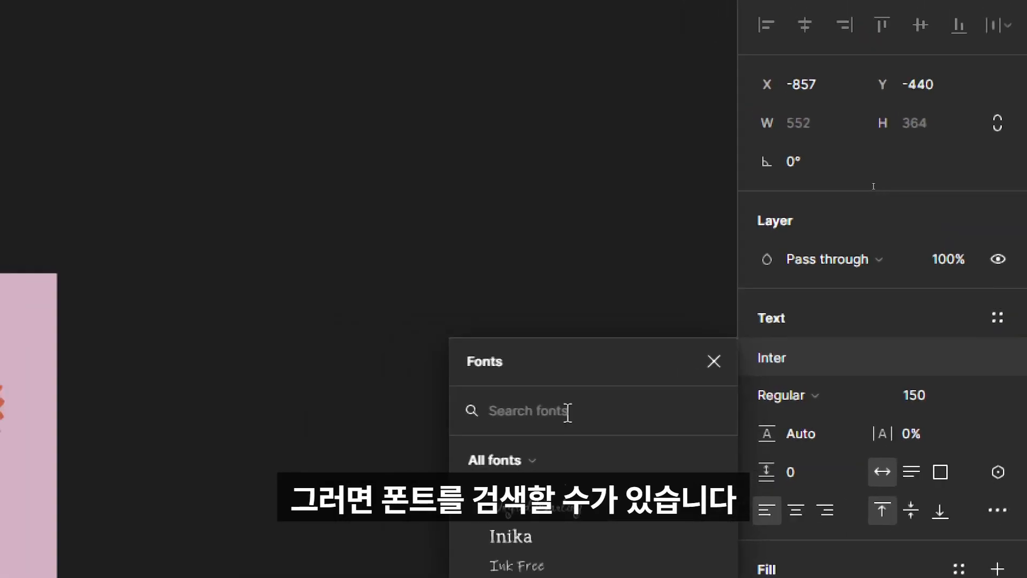
pyautogui.write('chap')
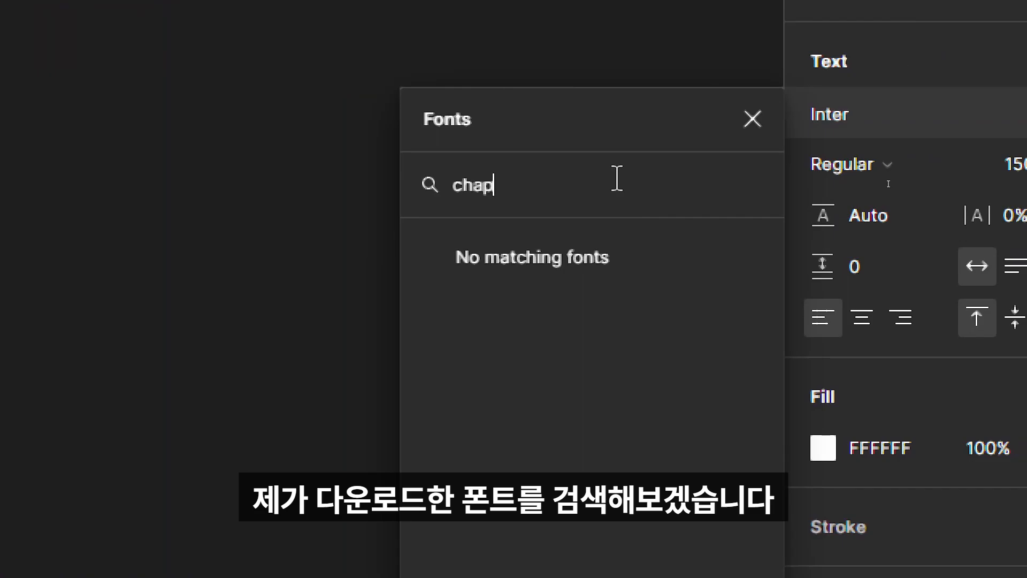
pyautogui.press('BackSpace')
pyautogui.write('b')
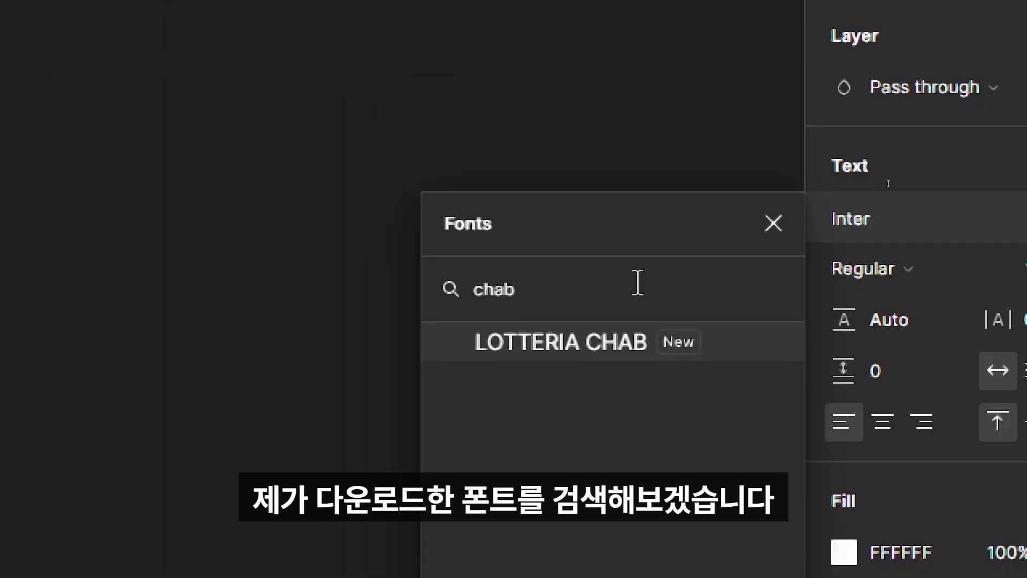
pyautogui.click(552, 351)
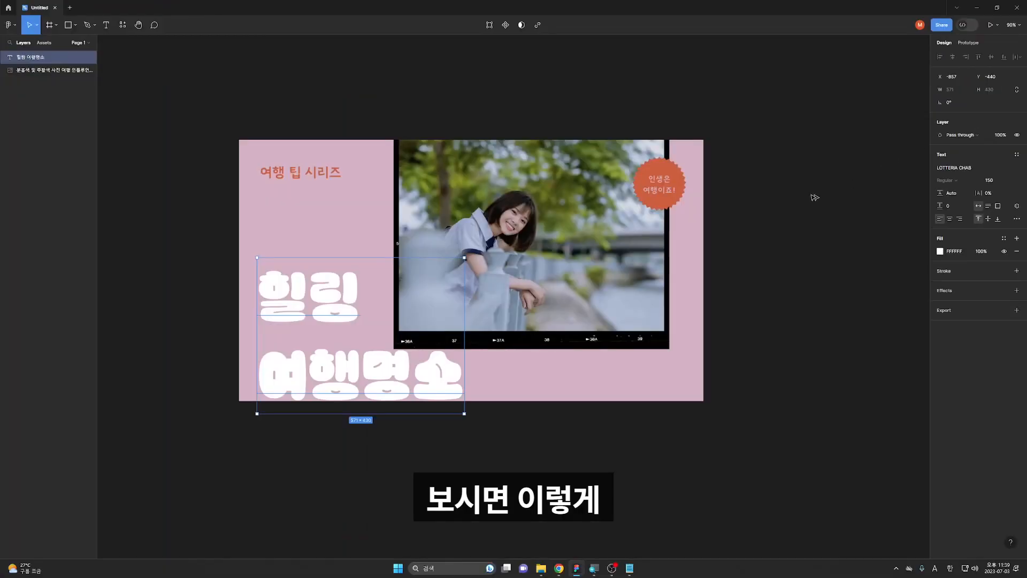
# Set the text's line height to 107.2% and enlarge its font size to 208
pyautogui.moveTo(410, 359); pyautogui.dragTo(407, 354)
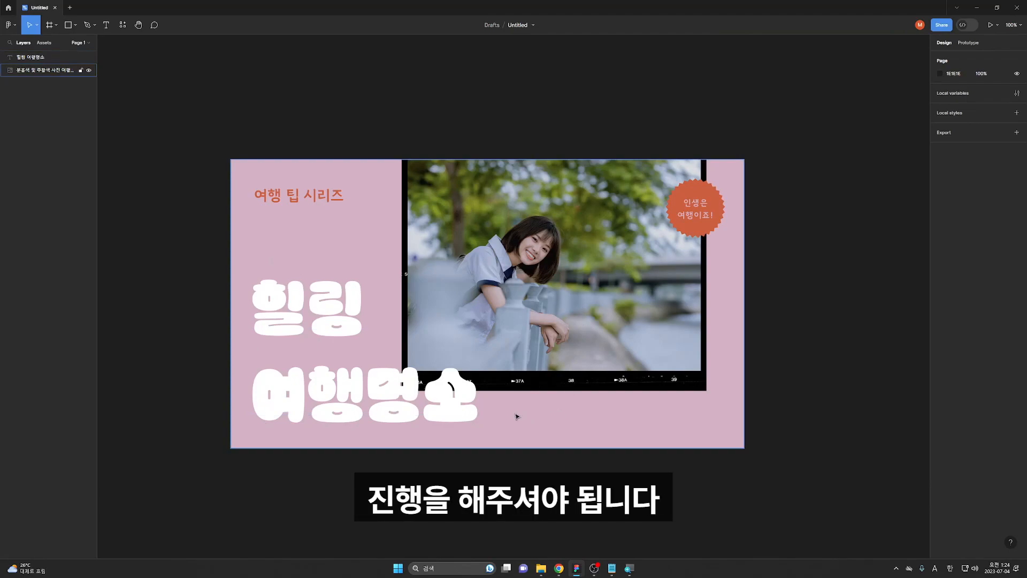
pyautogui.click(328, 404)
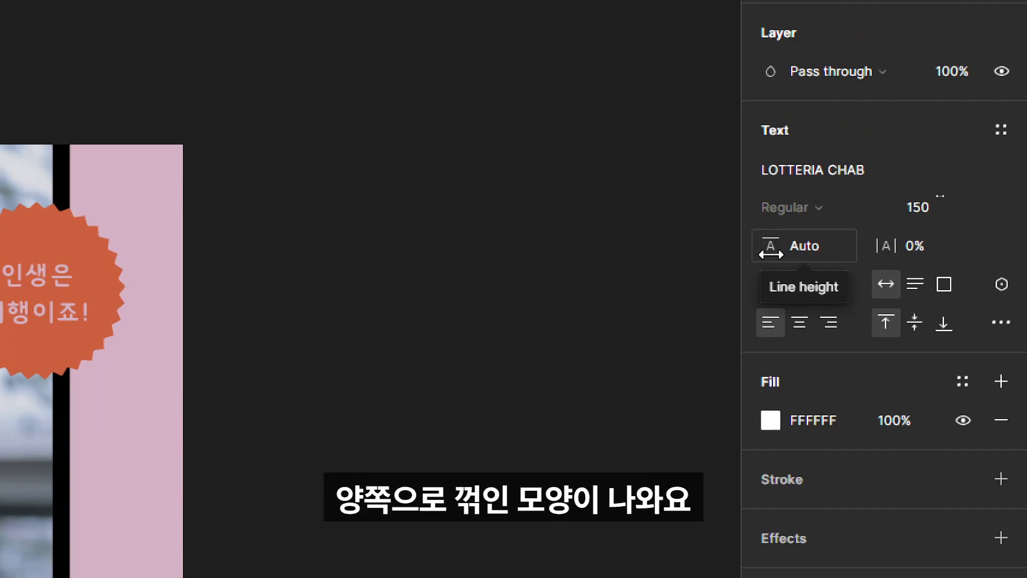
pyautogui.click(775, 247)
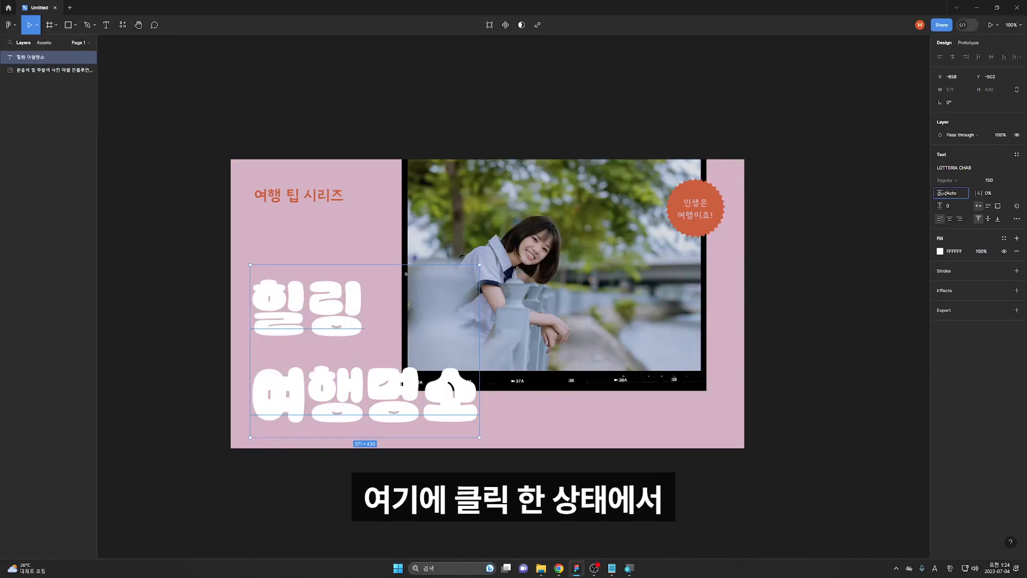
pyautogui.moveTo(940, 193); pyautogui.dragTo(914, 228)
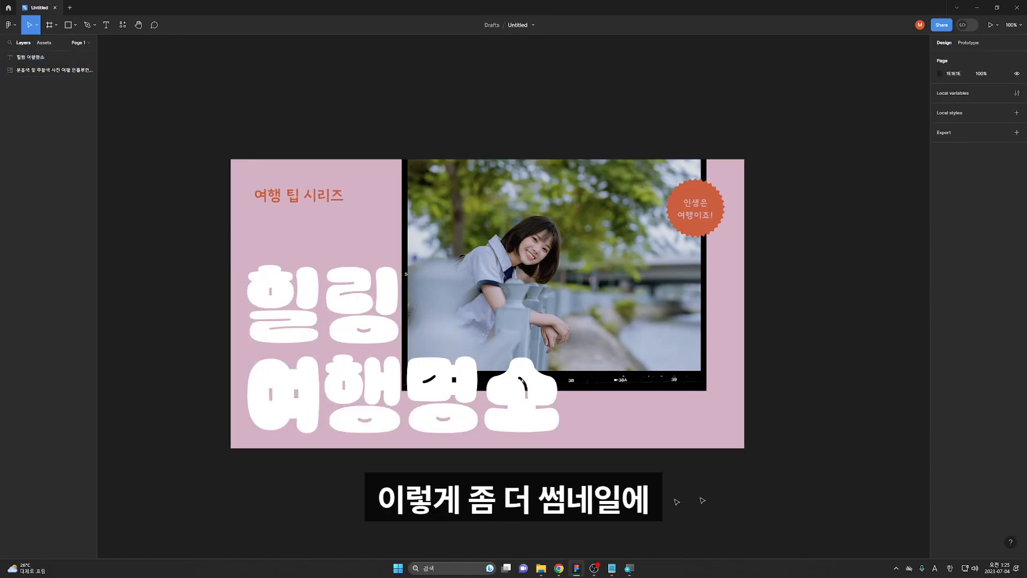
pyautogui.click(334, 171)
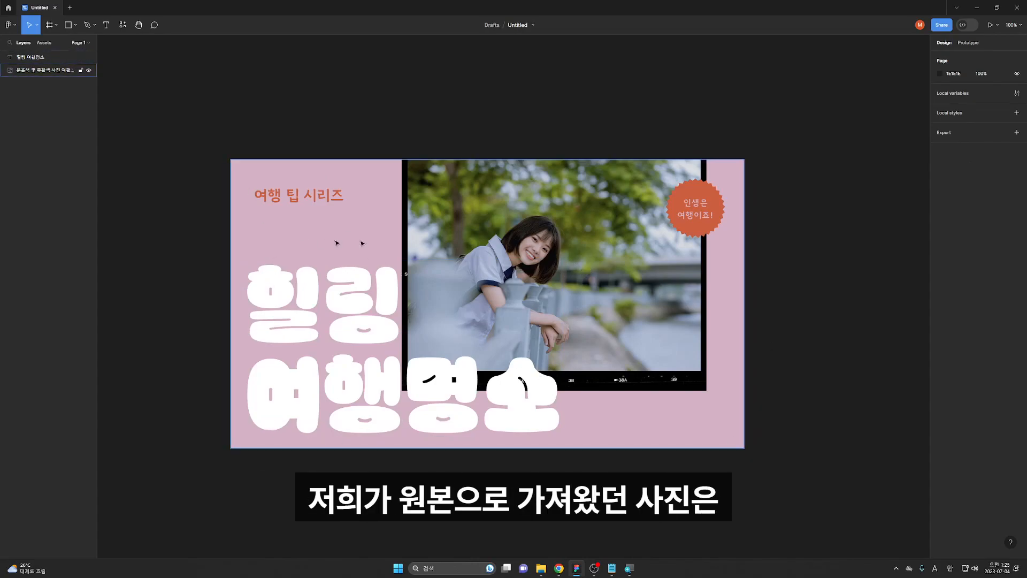
# Recolor the text with the eyedropper, sampling the orange badge's color DF5639
pyautogui.click(319, 217)
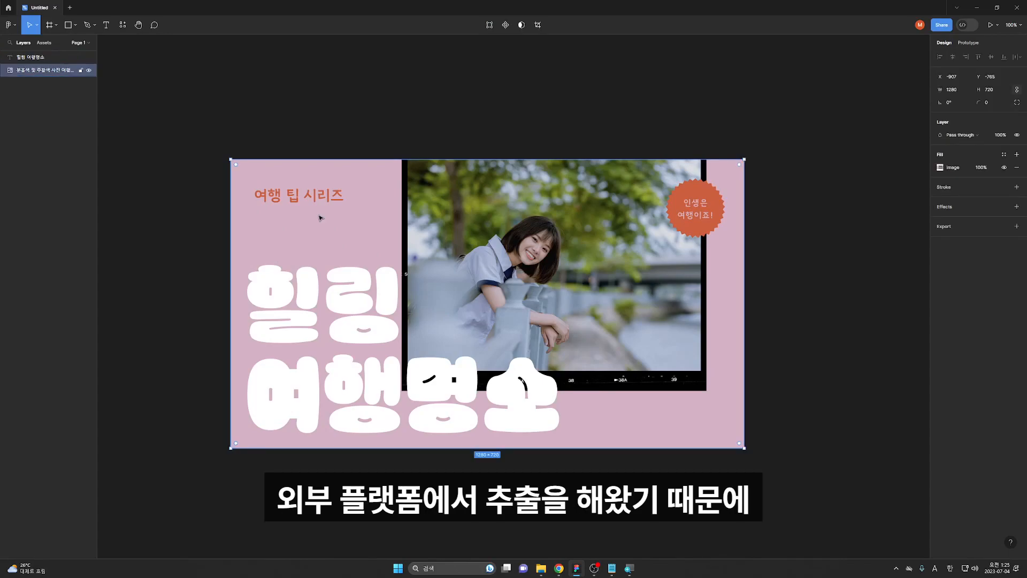
pyautogui.scroll(2, 320, 217)
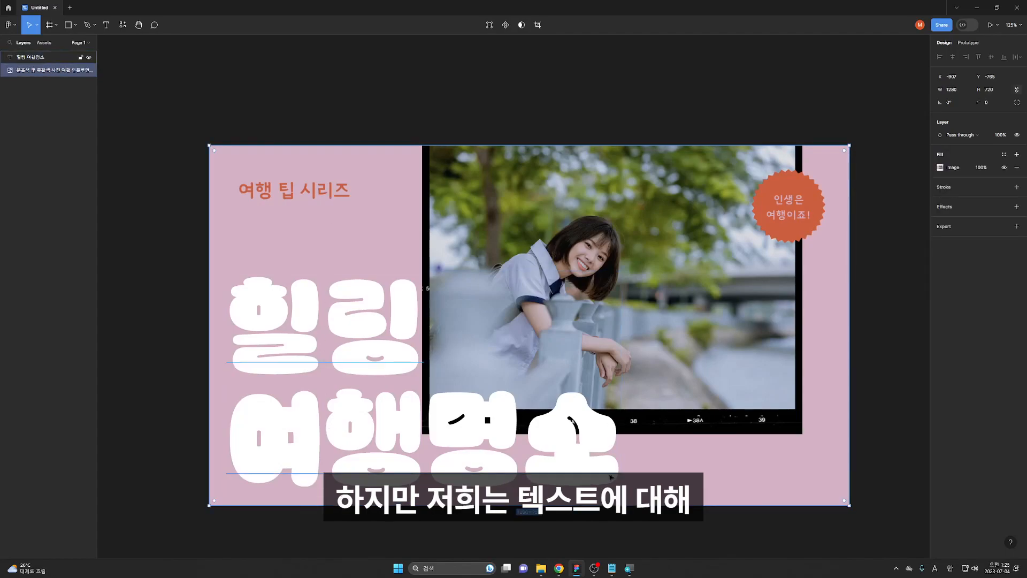
pyautogui.click(334, 437)
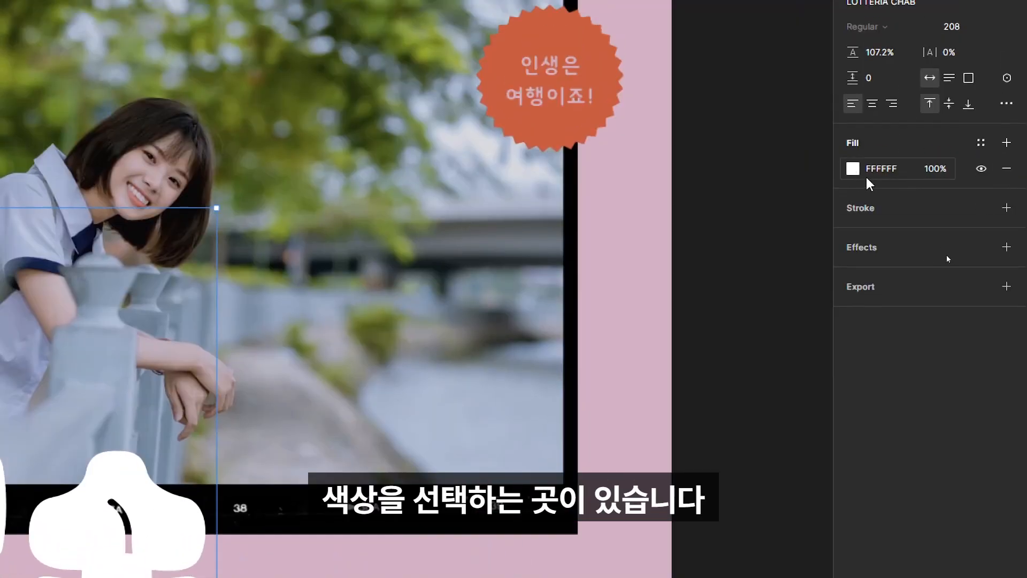
pyautogui.click(853, 170)
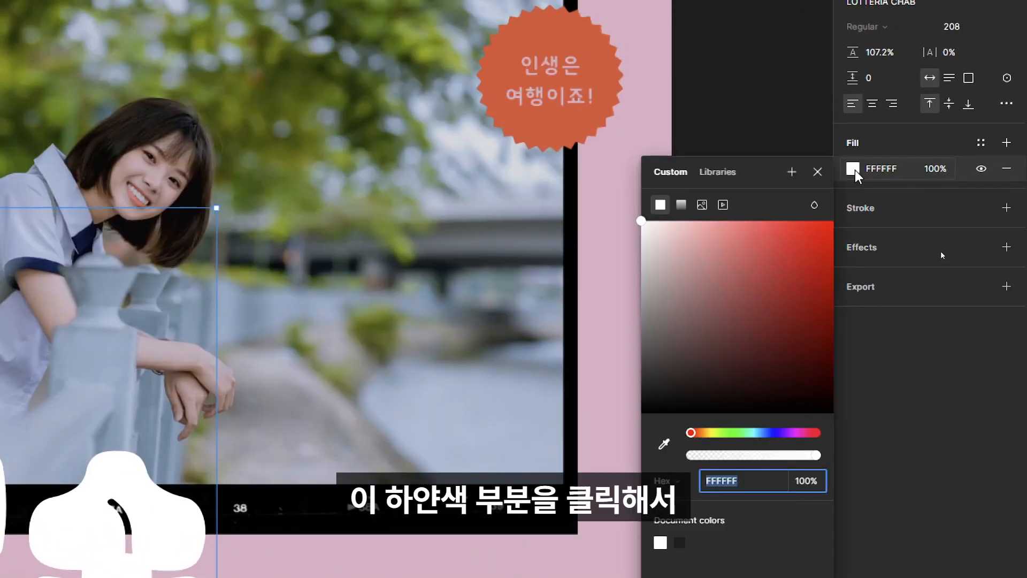
pyautogui.click(664, 444)
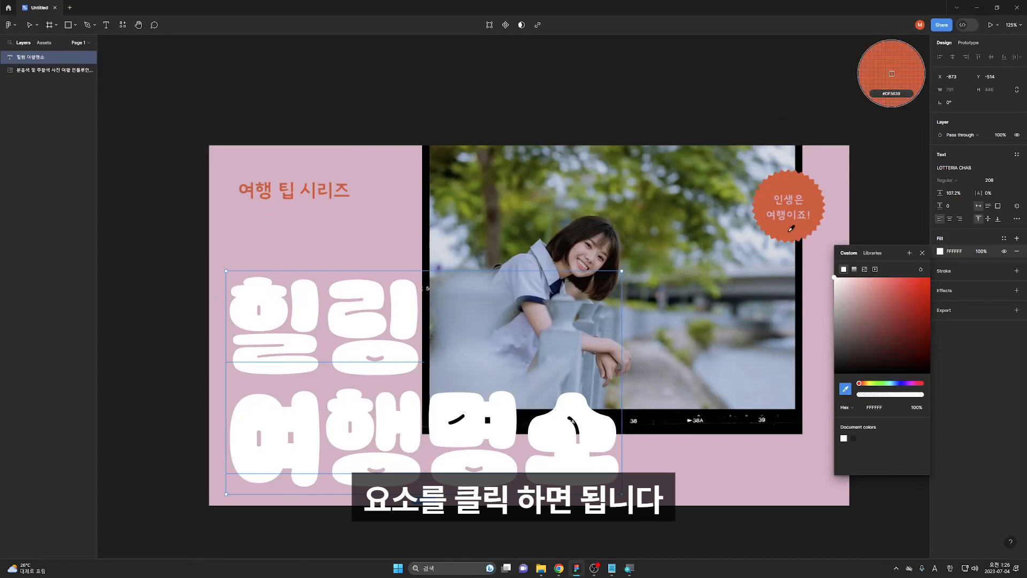
pyautogui.click(791, 228)
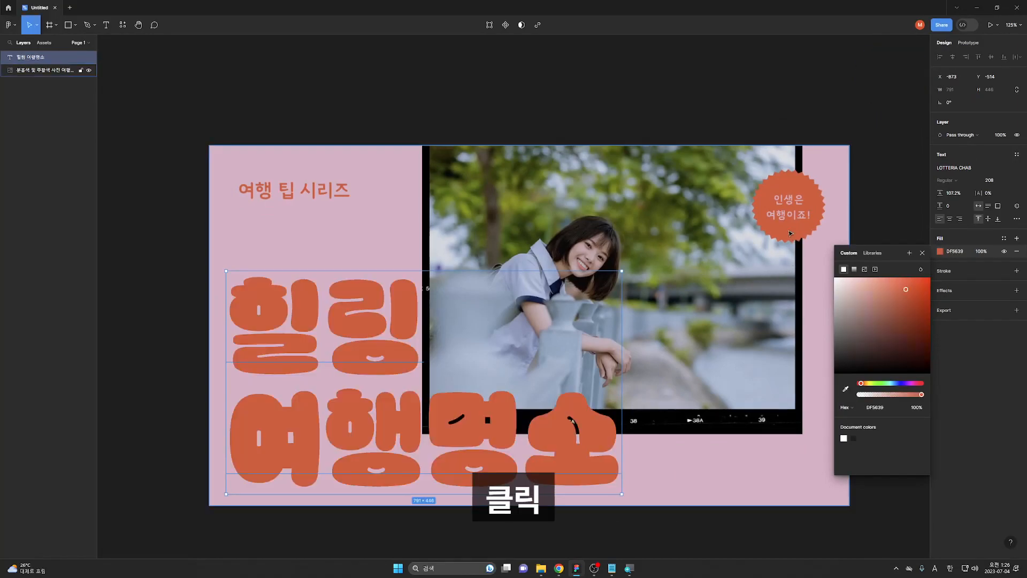
pyautogui.press('Escape')
# Drag the image and the text to separate positions, then undo both moves
pyautogui.scroll(-1, 462, 385)
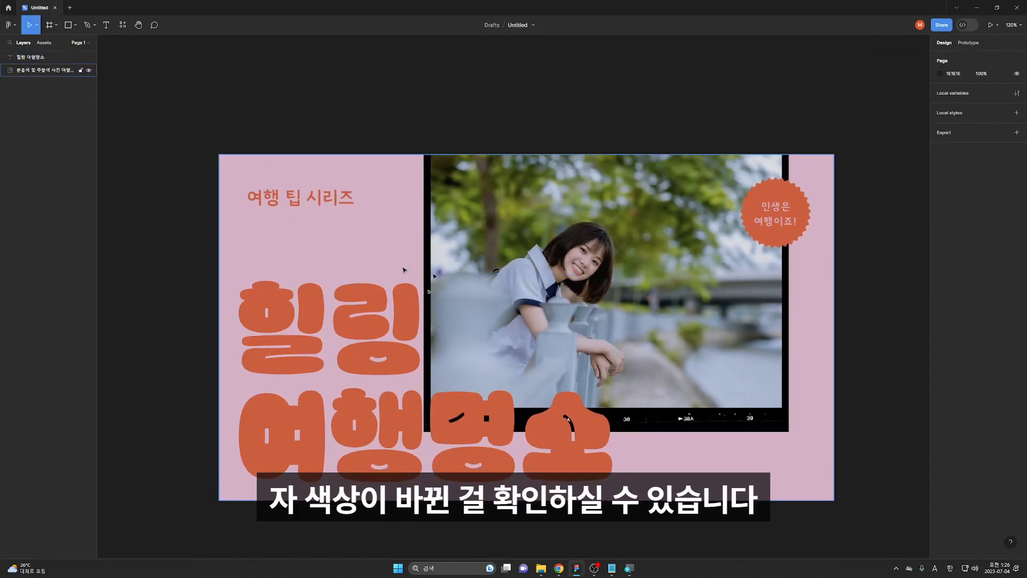
pyautogui.scroll(-1, 677, 300)
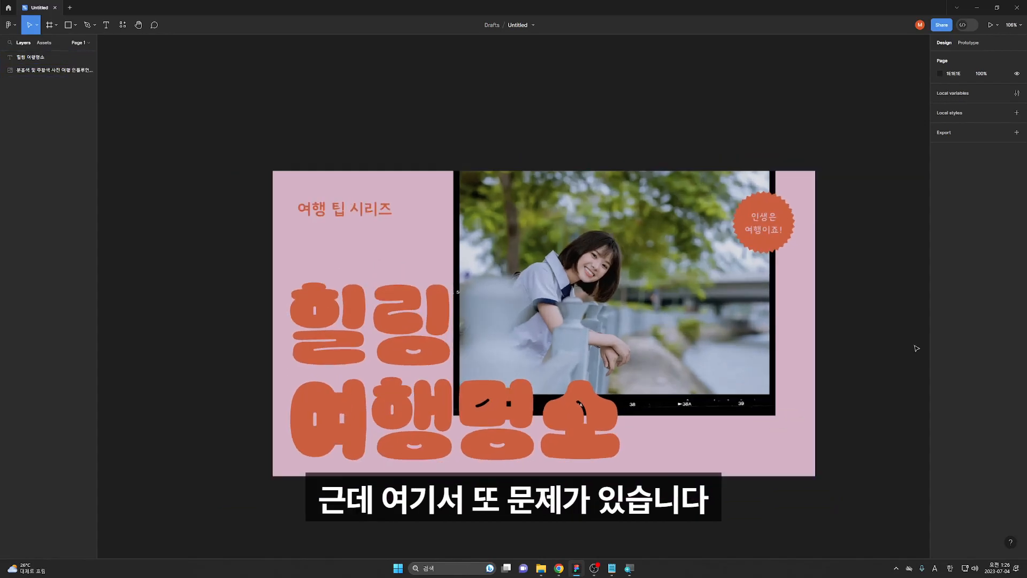
pyautogui.moveTo(521, 269); pyautogui.dragTo(634, 147)
pyautogui.moveTo(390, 409); pyautogui.dragTo(219, 359)
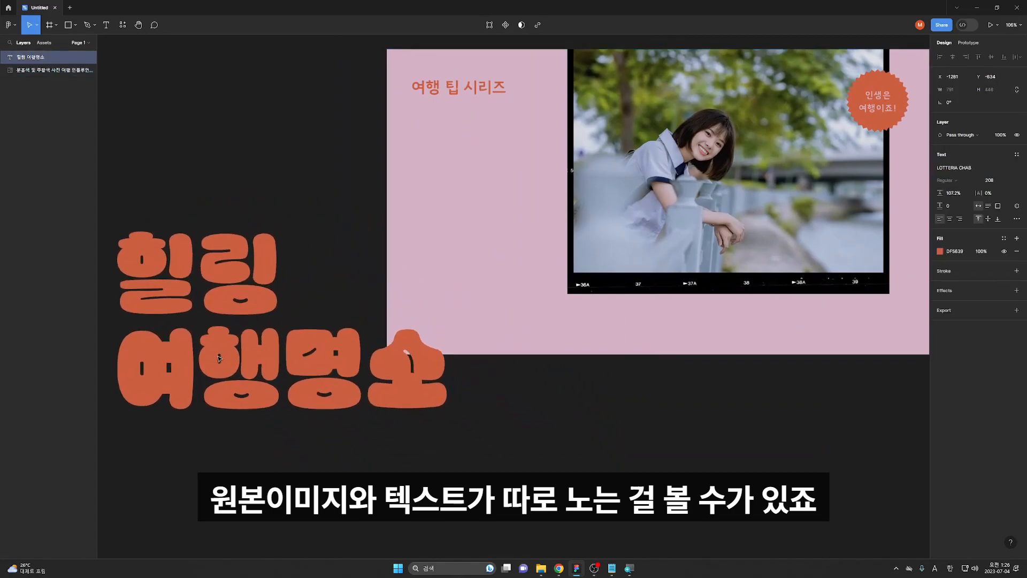
pyautogui.hotkey('ctrl', 'z')
pyautogui.hotkey('ctrl', 'z')
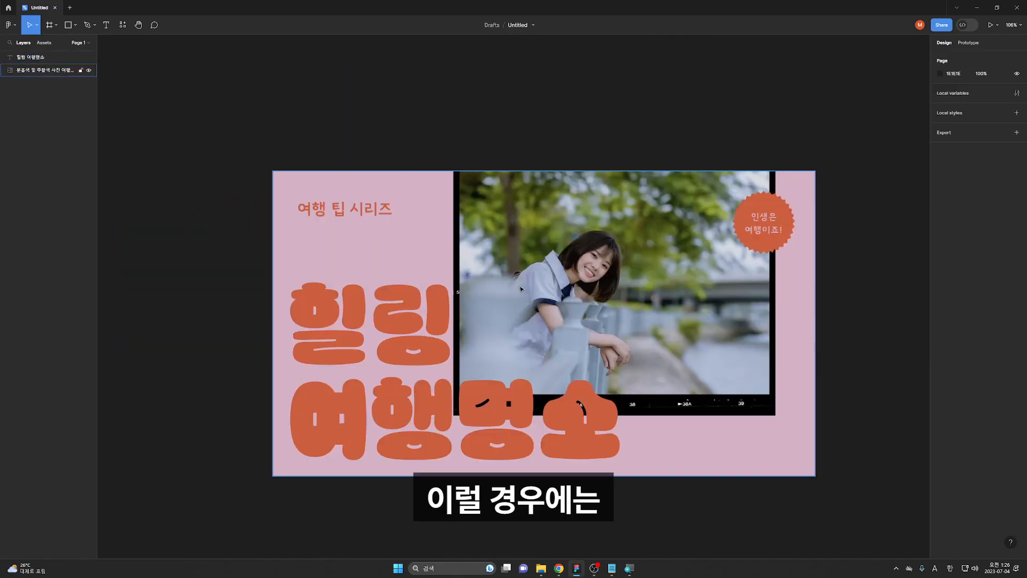
# Select the image and text together, group them, and nudge the group slightly left
pyautogui.moveTo(172, 79); pyautogui.dragTo(853, 520)
pyautogui.hotkey('ctrl', 'g')
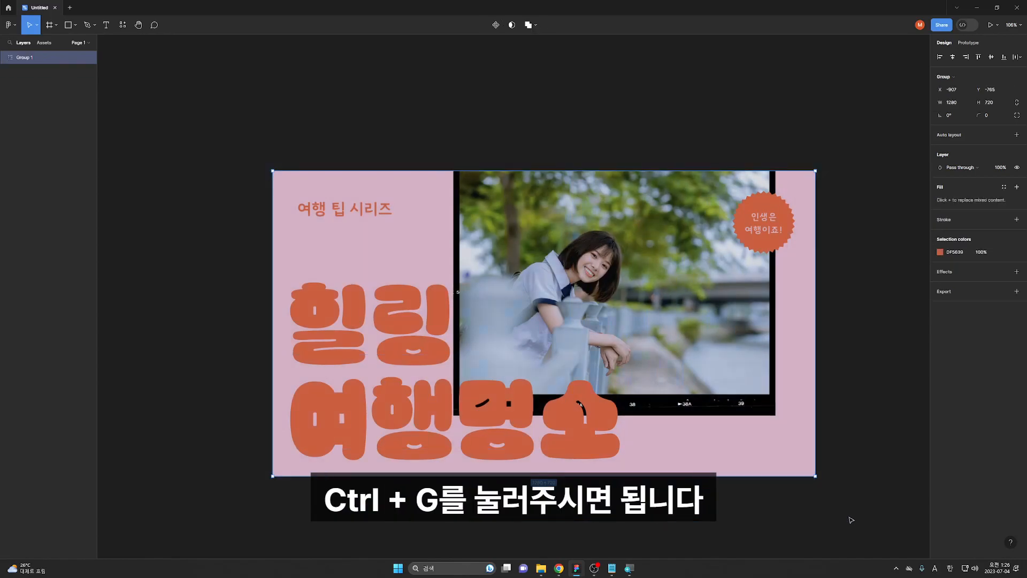
pyautogui.moveTo(588, 369); pyautogui.dragTo(566, 366)
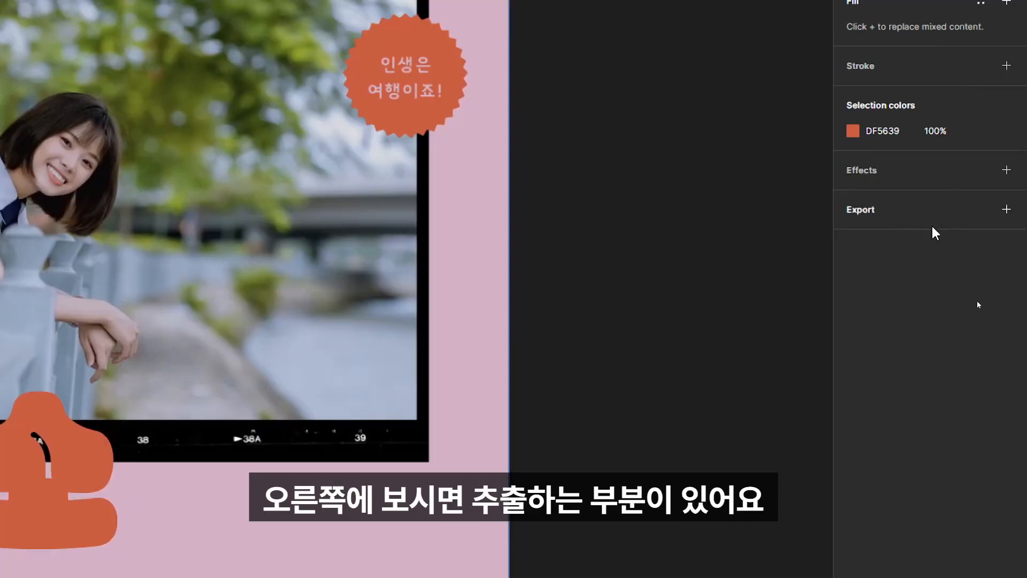
# Export the group as a 1x PNG named Group 1 to the desktop and open the saved file
pyautogui.click(1006, 209)
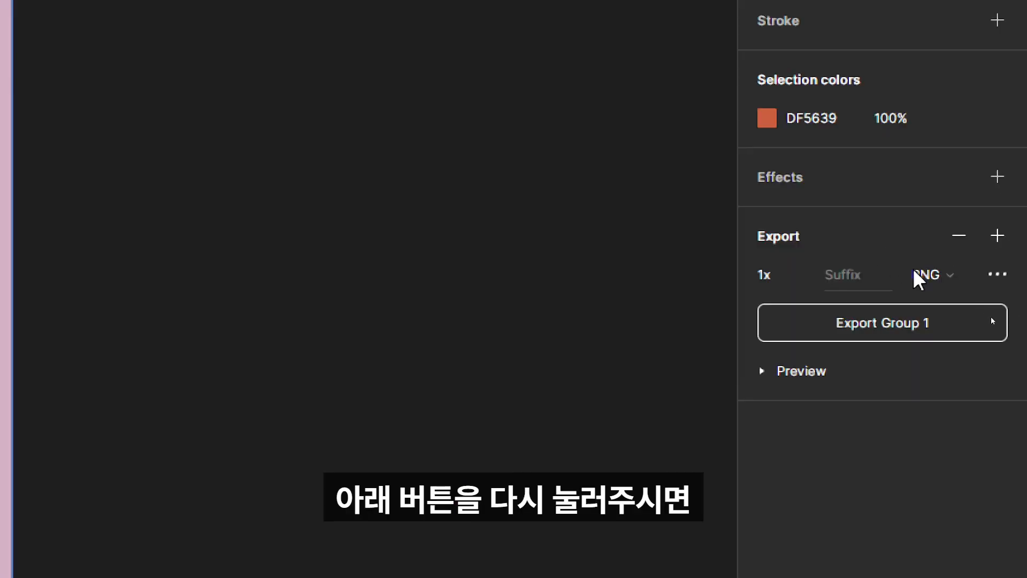
pyautogui.click(905, 337)
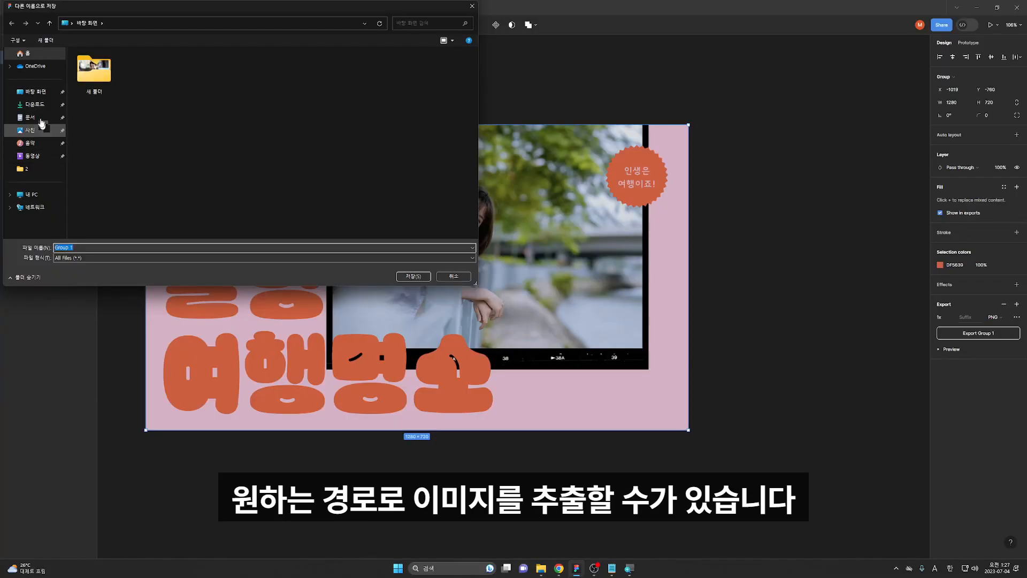
pyautogui.click(412, 276)
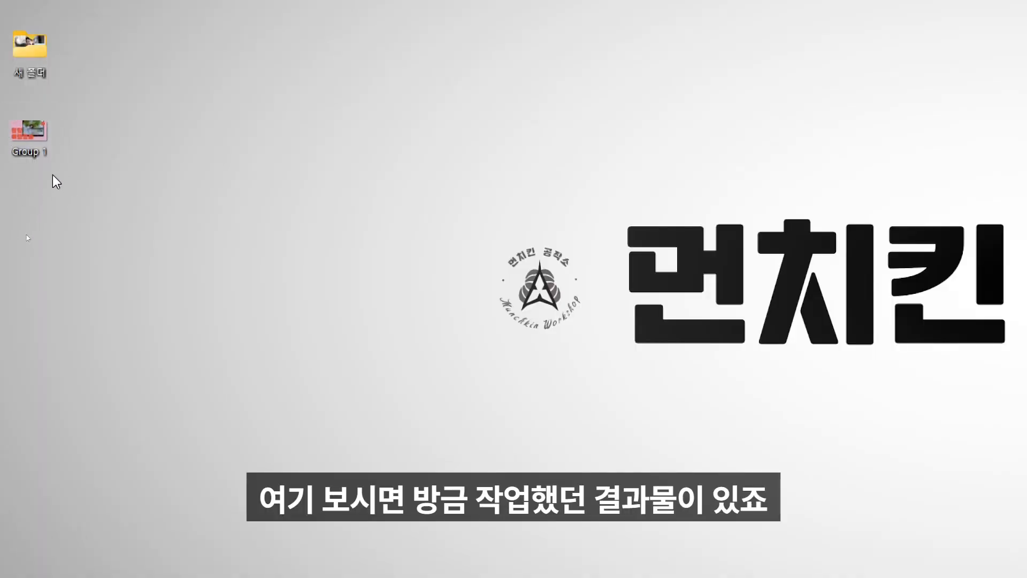
pyautogui.doubleClick(21, 137)
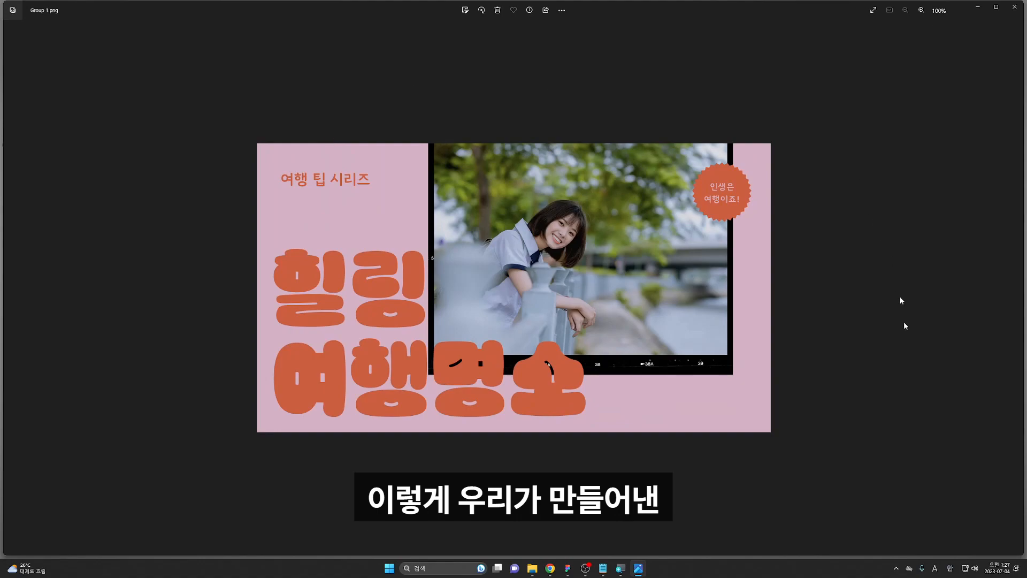